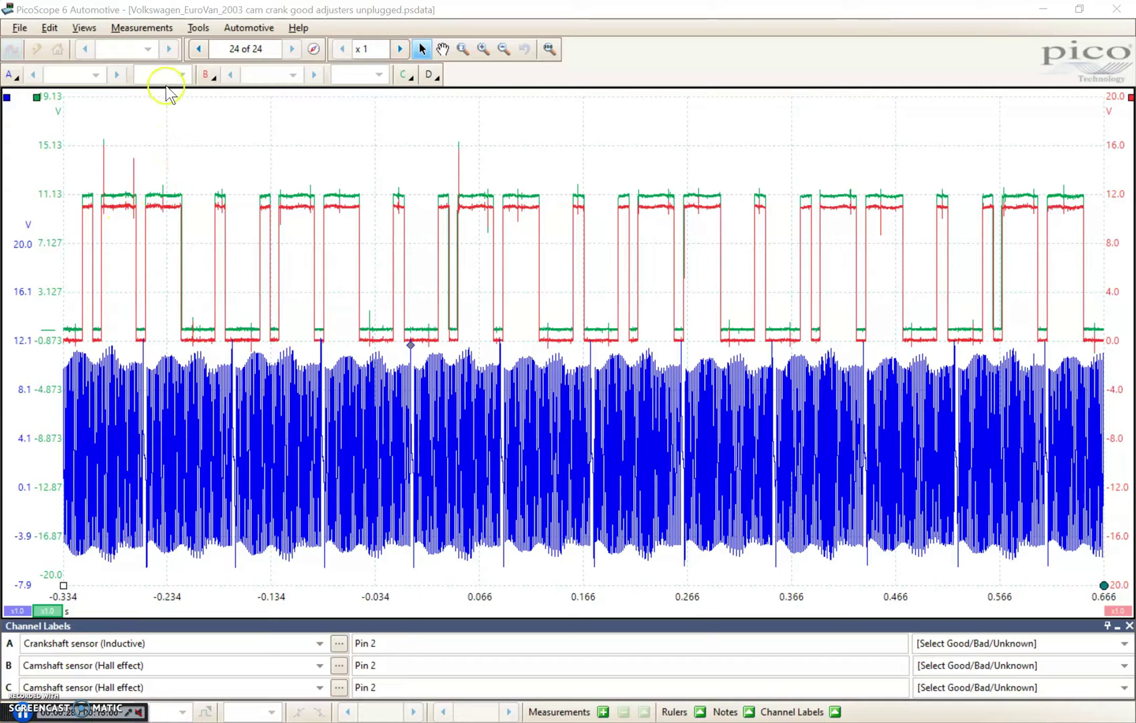
Step: In Reference Waveforms, copy channel A into a new reference and rename it 'ev ckp'
{"action": "left_click", "coordinate": [199, 29]}
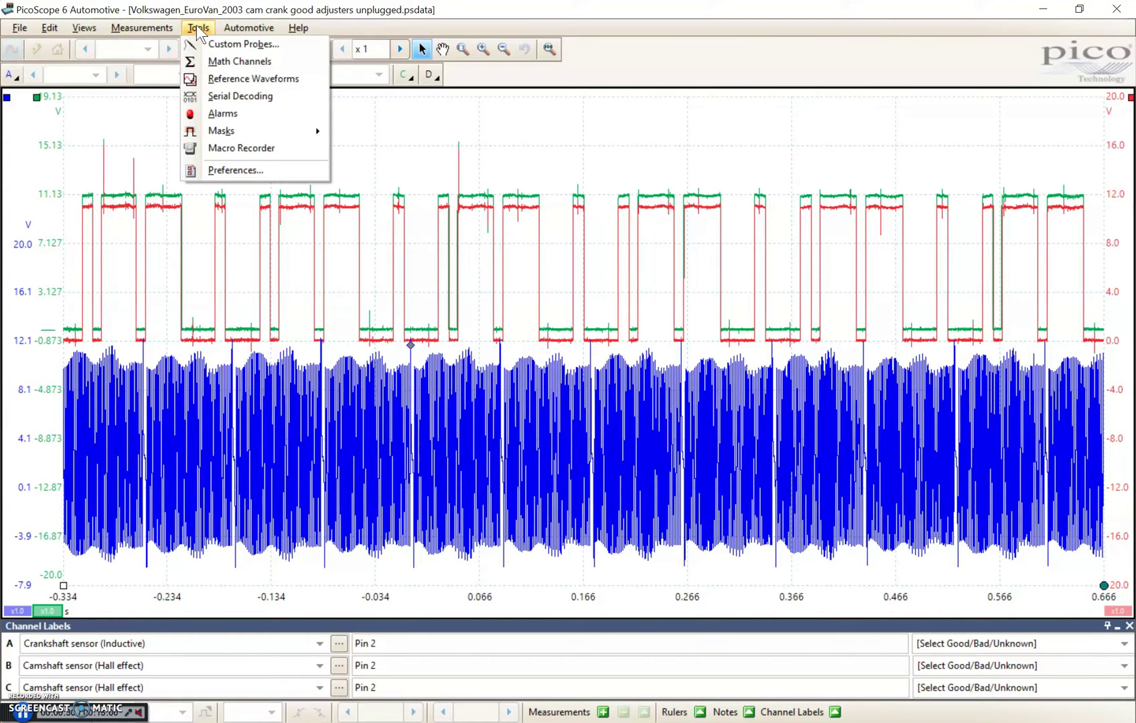
{"action": "left_click", "coordinate": [215, 79]}
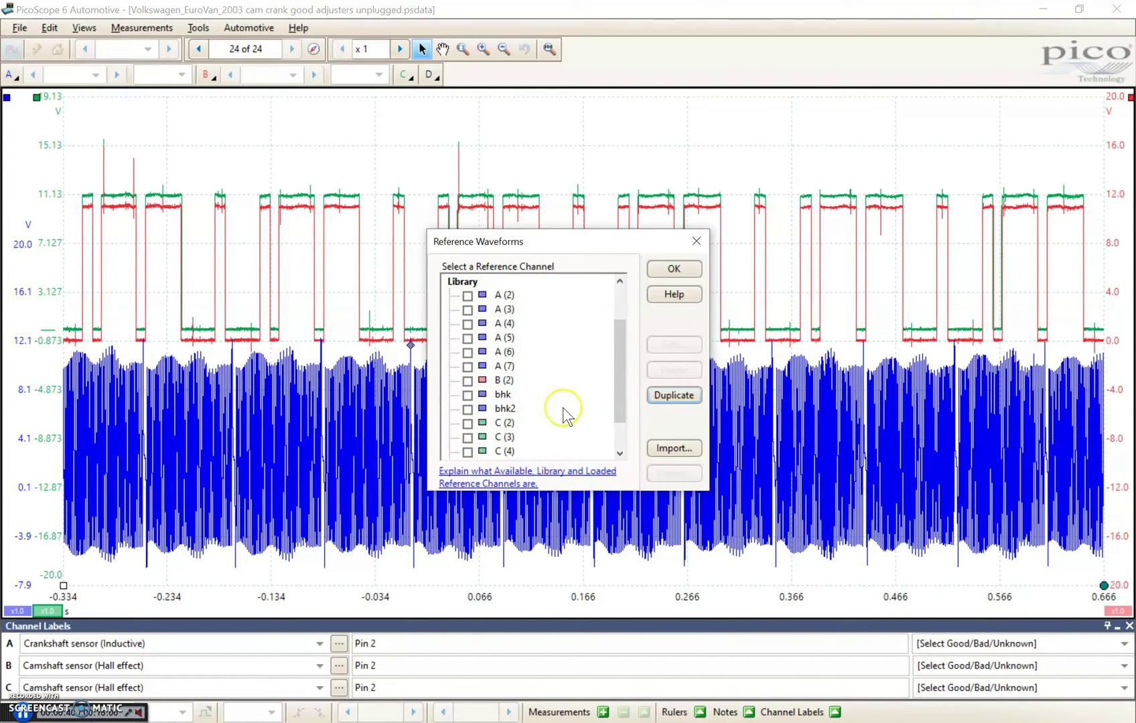
{"action": "scroll", "coordinate": [563, 414], "scroll_direction": "up", "scroll_amount": 2}
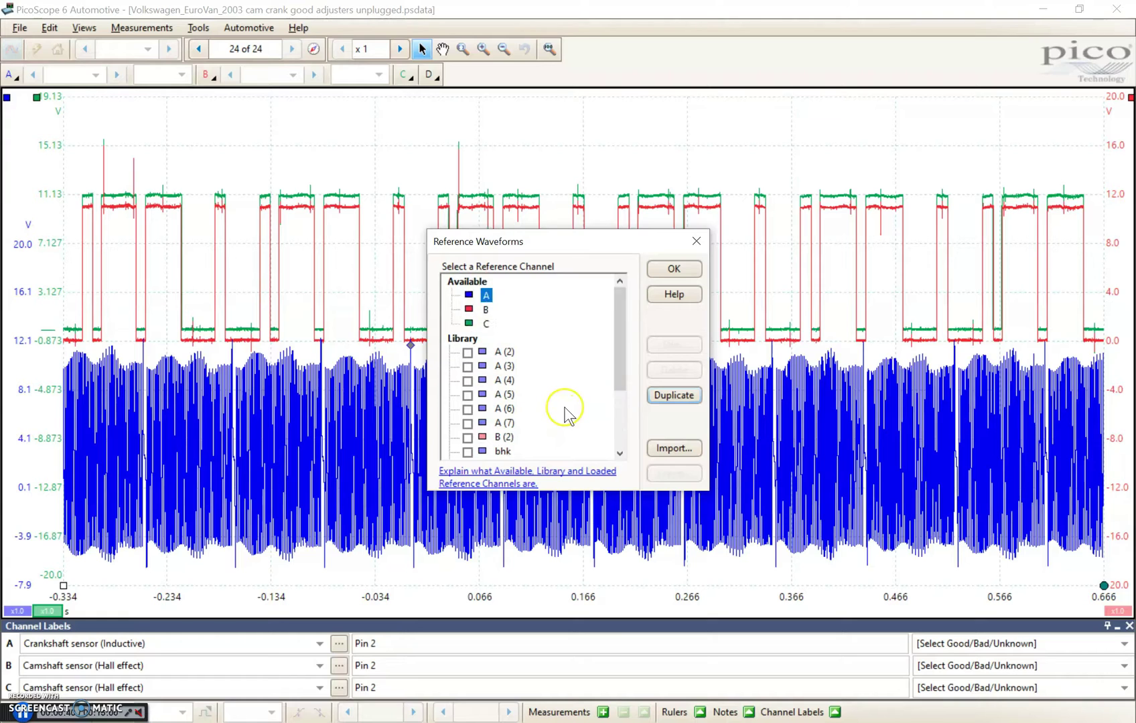
{"action": "double_click", "coordinate": [486, 295]}
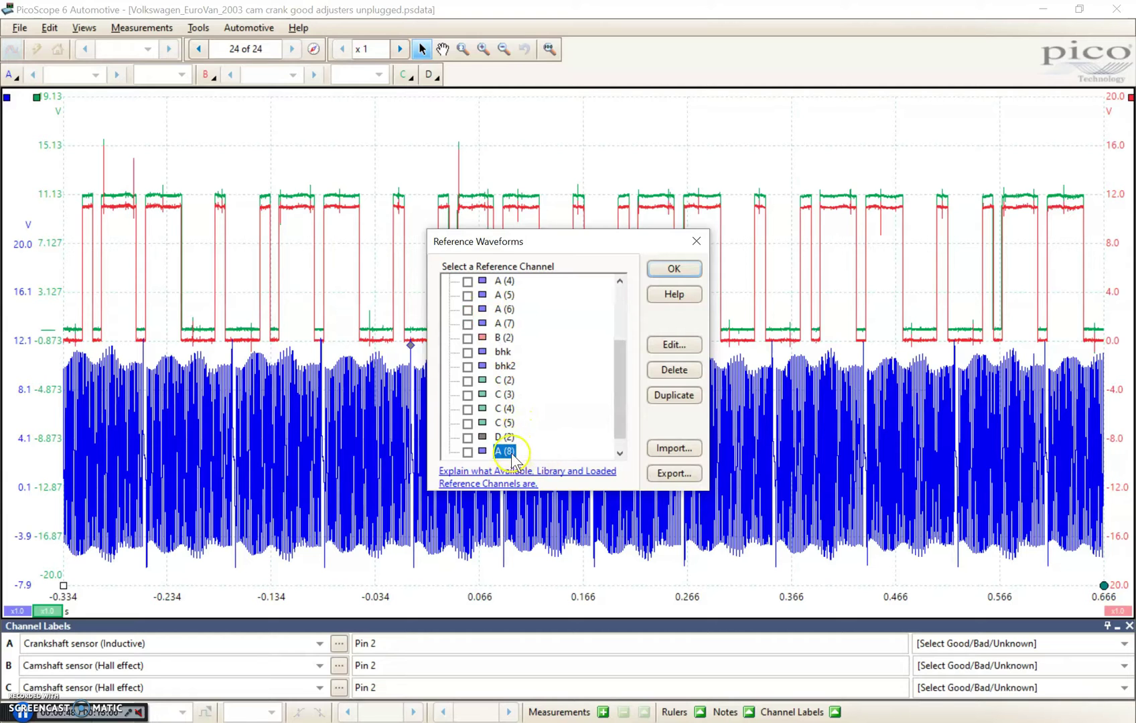
{"action": "left_click", "coordinate": [666, 345]}
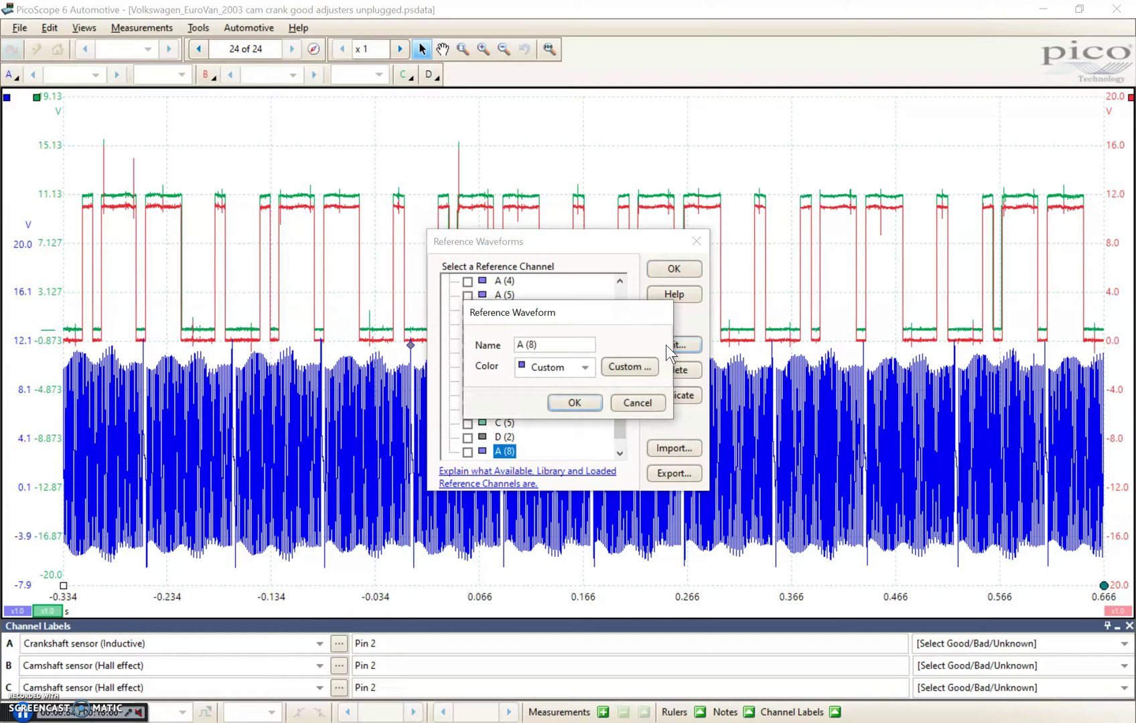
{"action": "left_click", "coordinate": [582, 343]}
{"action": "key", "text": "BackSpace"}
{"action": "type", "text": "ev ckp"}
{"action": "left_click", "coordinate": [576, 403]}
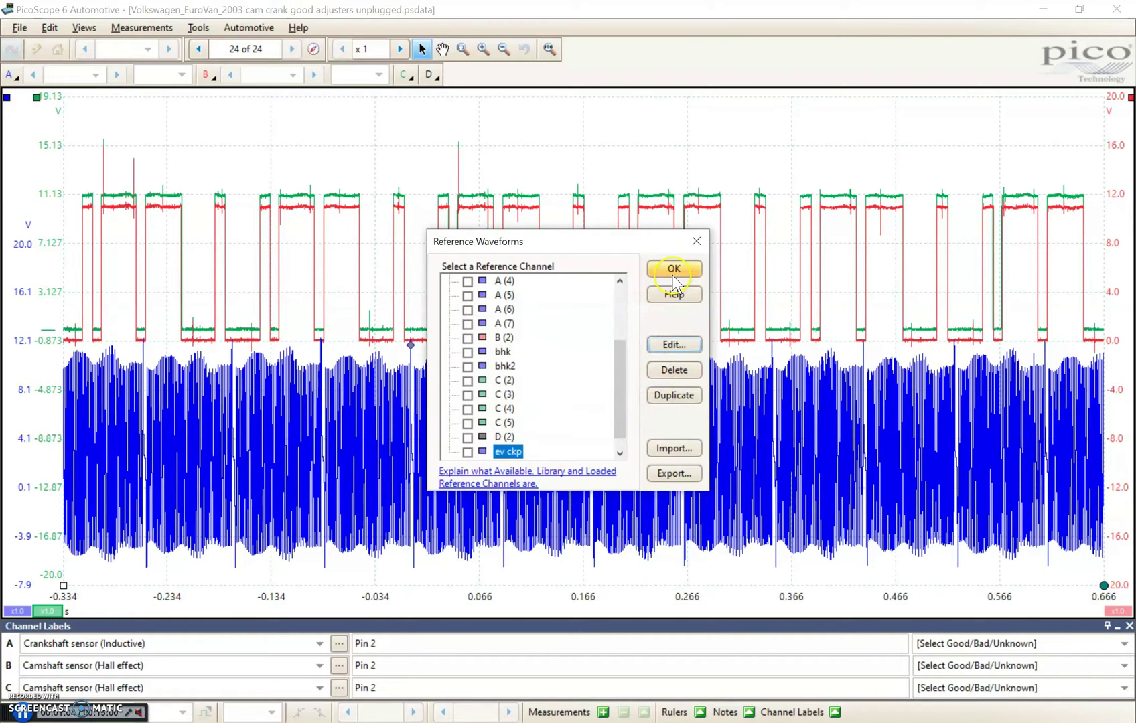
Step: Rename the channel B reference, B (3), to 'ev cmp in'
{"action": "scroll", "coordinate": [569, 374], "scroll_direction": "up", "scroll_amount": 3}
{"action": "scroll", "coordinate": [522, 335], "scroll_direction": "down", "scroll_amount": 5}
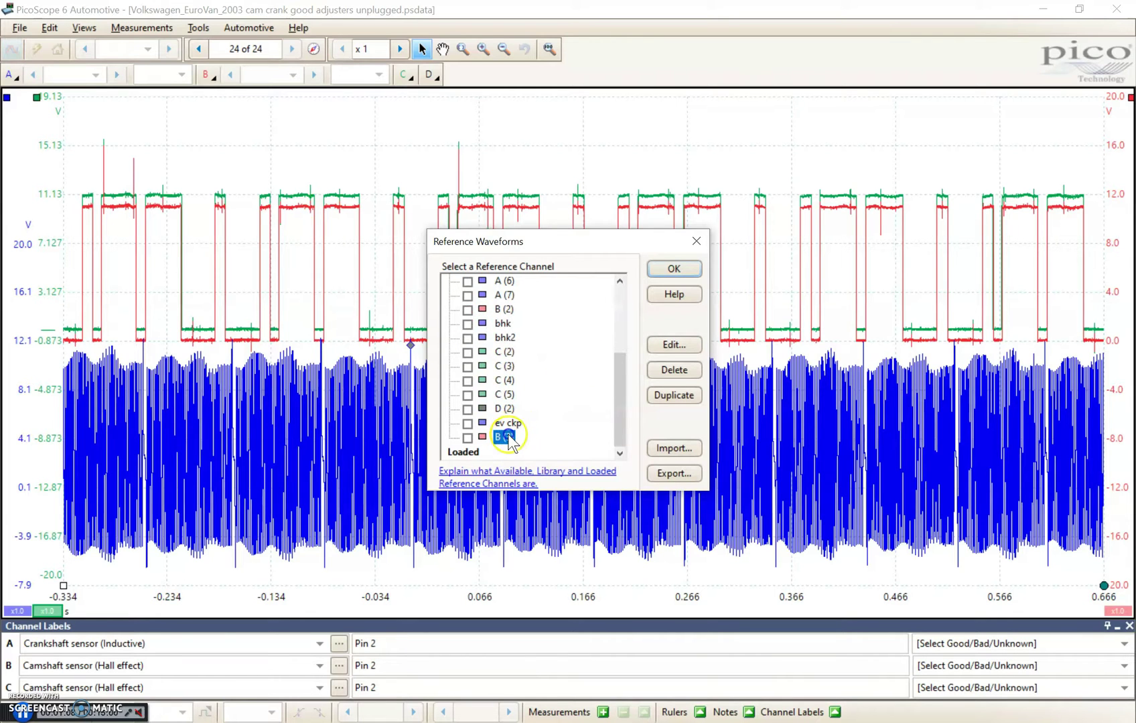
{"action": "double_click", "coordinate": [504, 436]}
{"action": "double_click", "coordinate": [525, 344]}
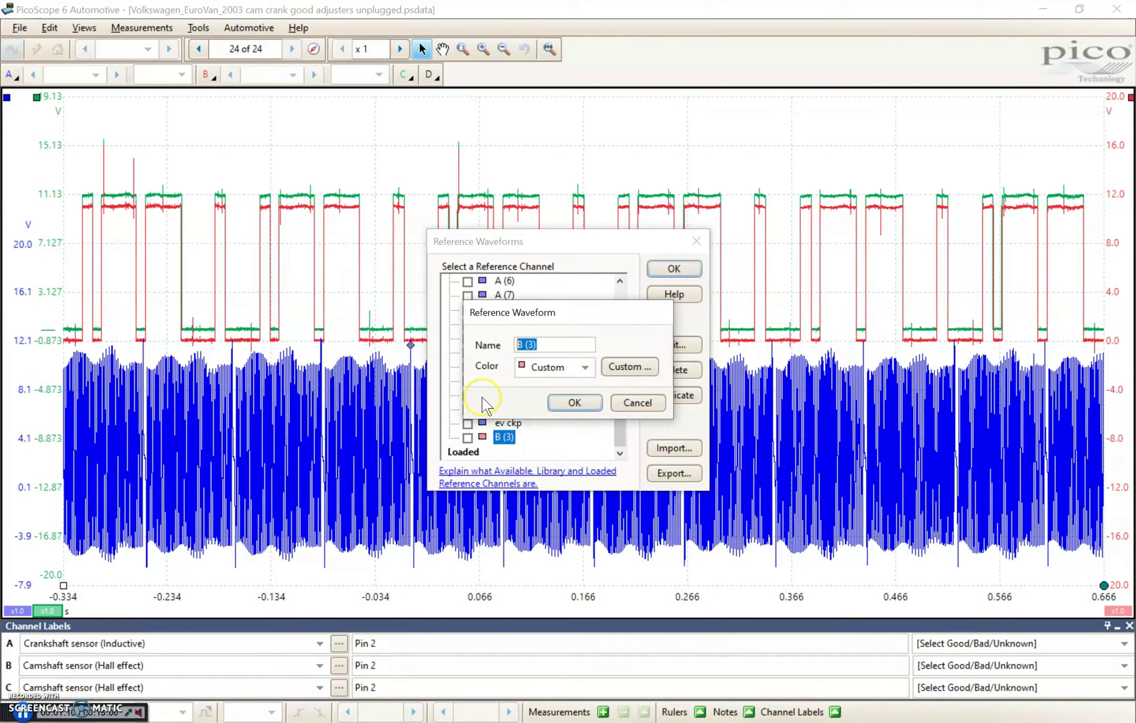
{"action": "type", "text": "ev cmp in"}
{"action": "left_click", "coordinate": [574, 403]}
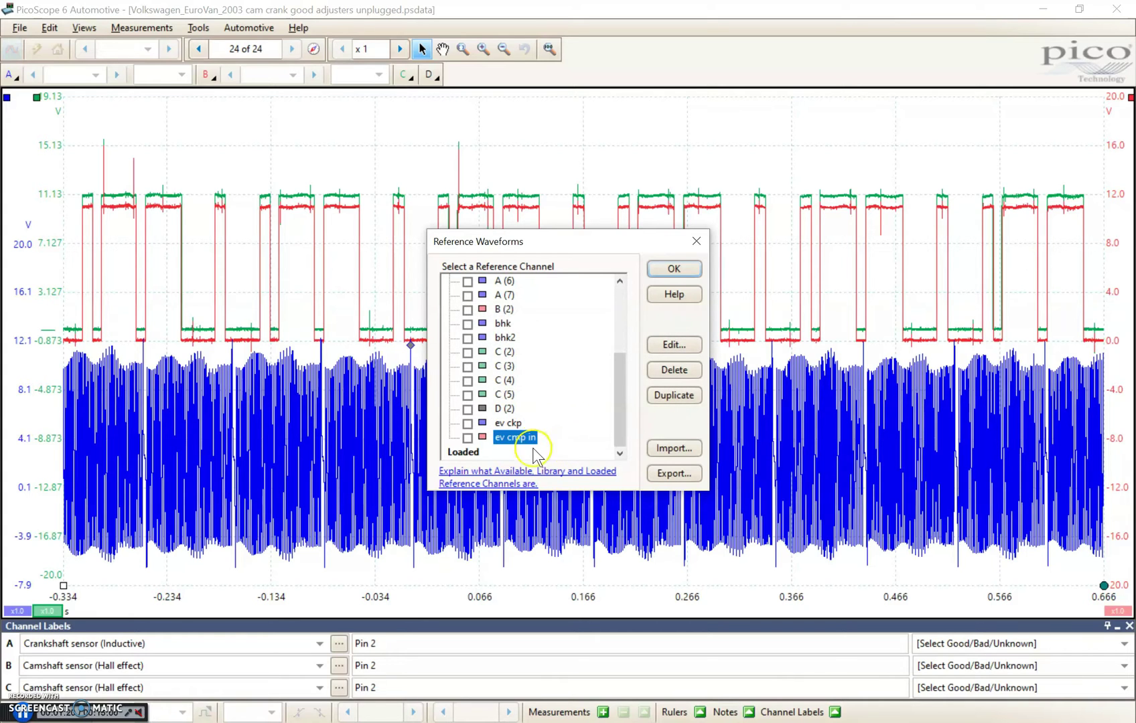
Step: Copy channel C into a new reference and rename it 'ev cmp ex'
{"action": "scroll", "coordinate": [529, 429], "scroll_direction": "up", "scroll_amount": 3}
{"action": "double_click", "coordinate": [475, 309]}
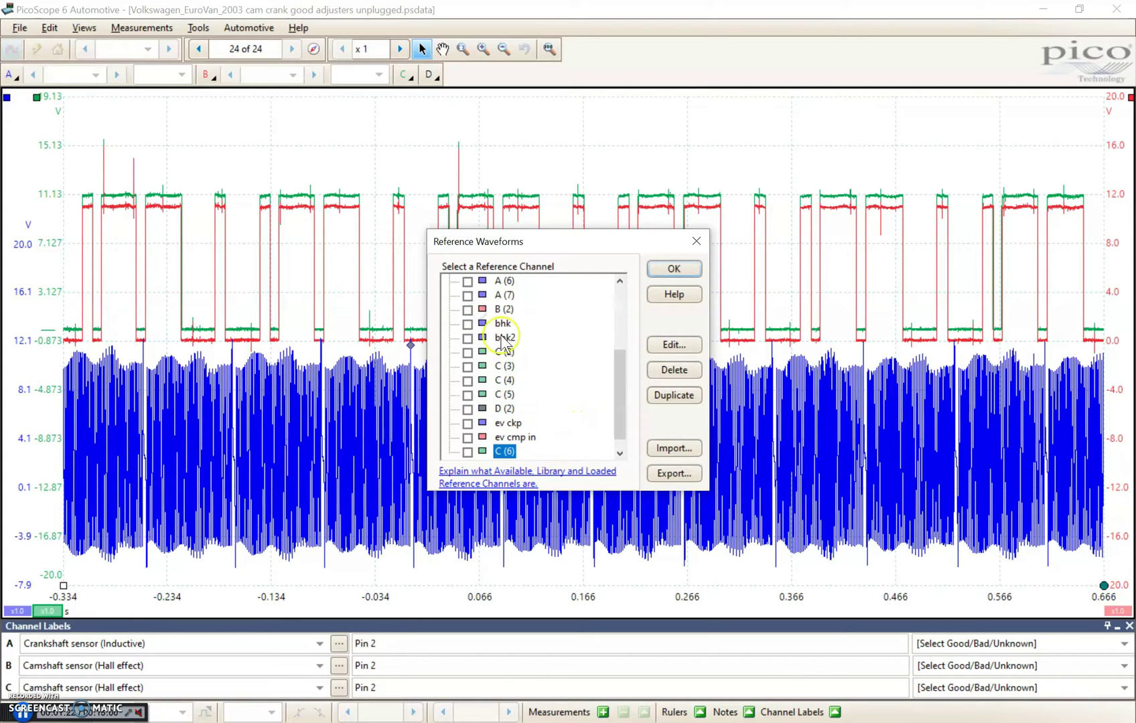
{"action": "scroll", "coordinate": [529, 388], "scroll_direction": "down", "scroll_amount": 1}
{"action": "double_click", "coordinate": [504, 438]}
{"action": "left_click_drag", "start_coordinate": [539, 345], "coordinate": [510, 345]}
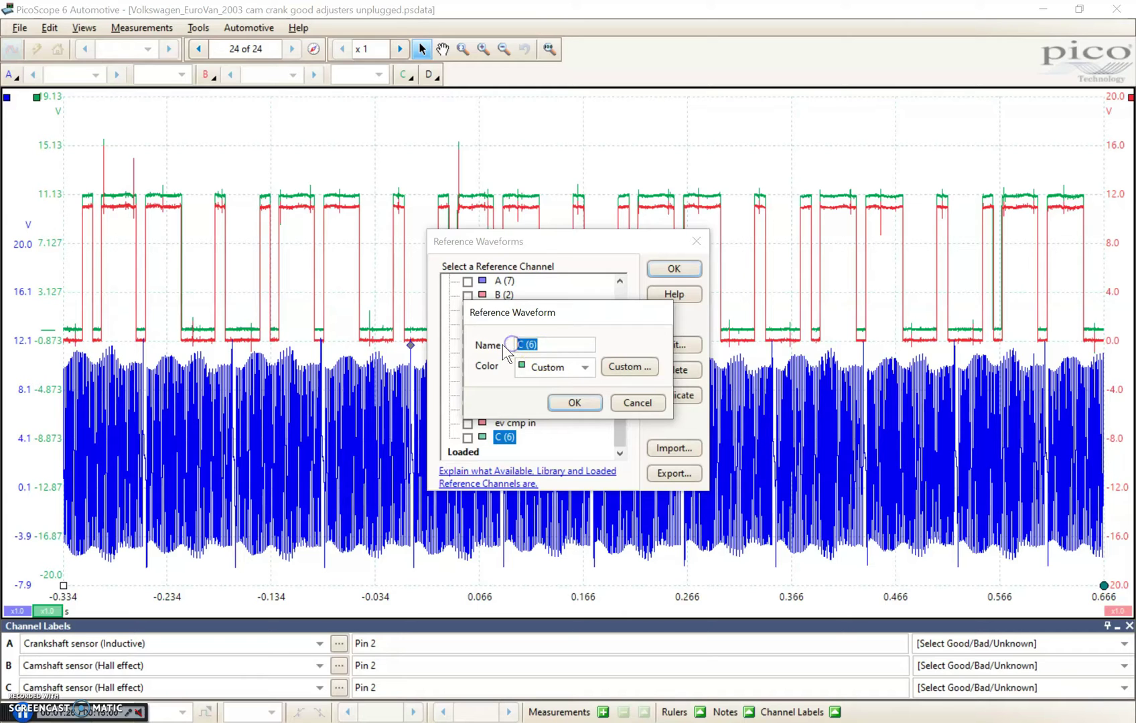
{"action": "type", "text": "ev cmp ex"}
{"action": "left_click", "coordinate": [578, 405]}
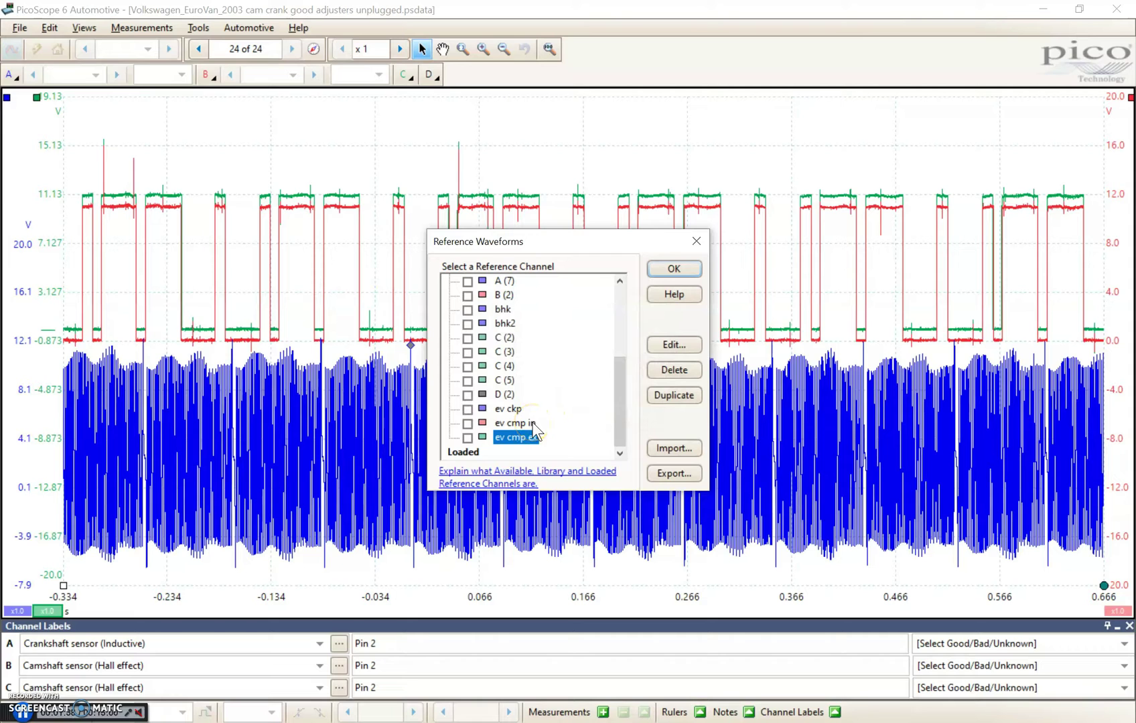
Step: Confirm the references and open the recent 'Volkswagen_EuroVan_2003 cam crank known bad adjusters unplugged' capture
{"action": "left_click", "coordinate": [657, 271]}
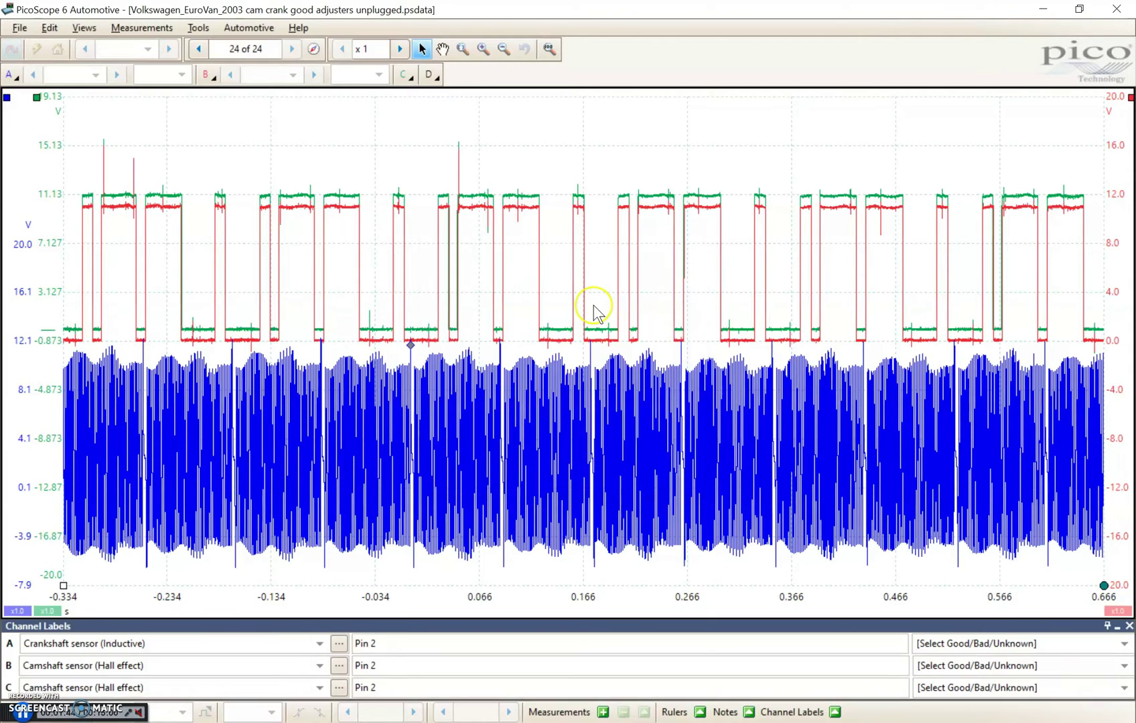
{"action": "left_click", "coordinate": [25, 30]}
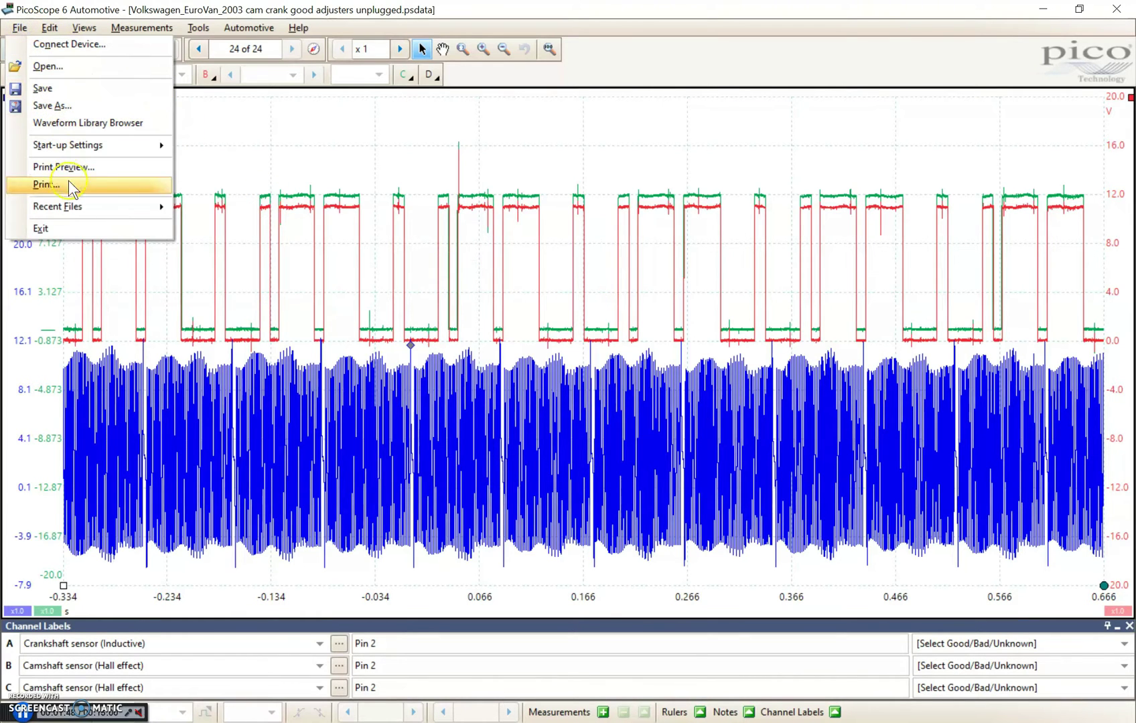
{"action": "mouse_move", "coordinate": [66, 205]}
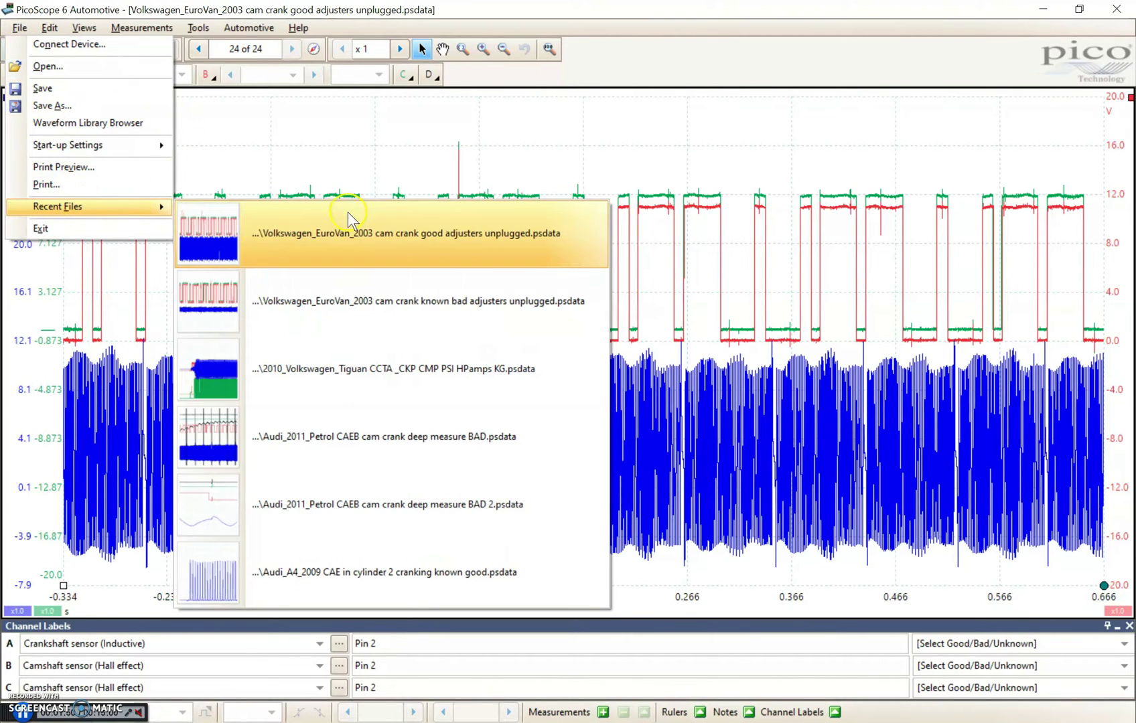
{"action": "left_click", "coordinate": [366, 303]}
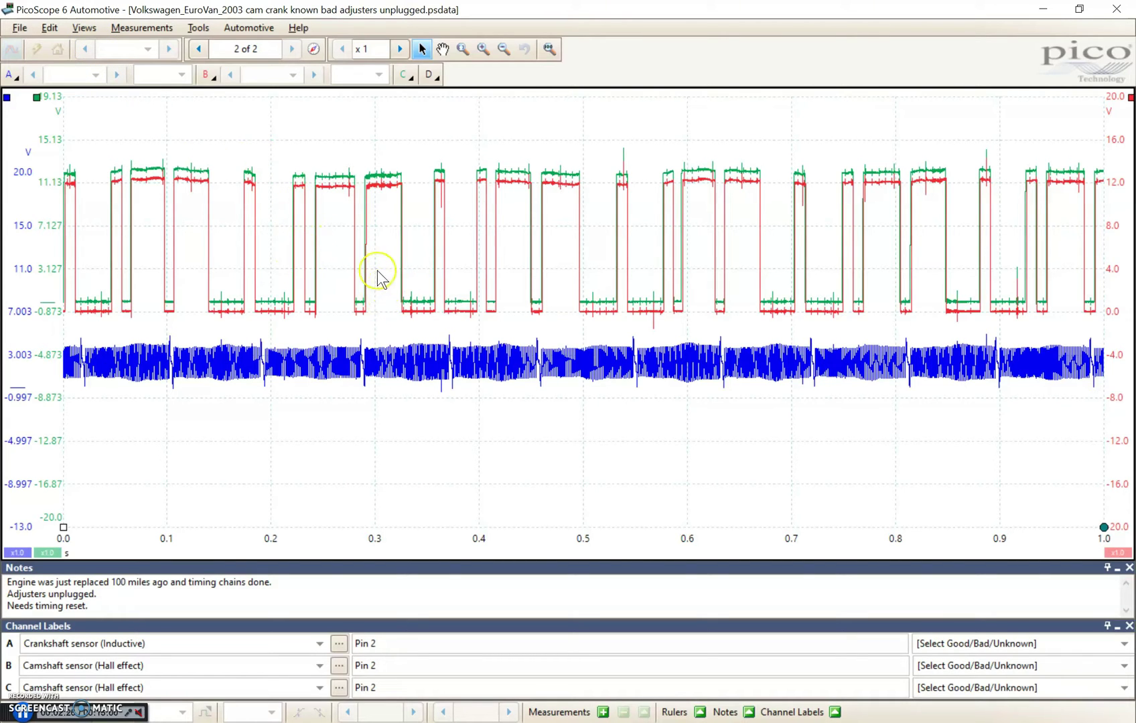
Step: Add a second scope view and close the Notes and Channel Labels panels
{"action": "left_click", "coordinate": [83, 28]}
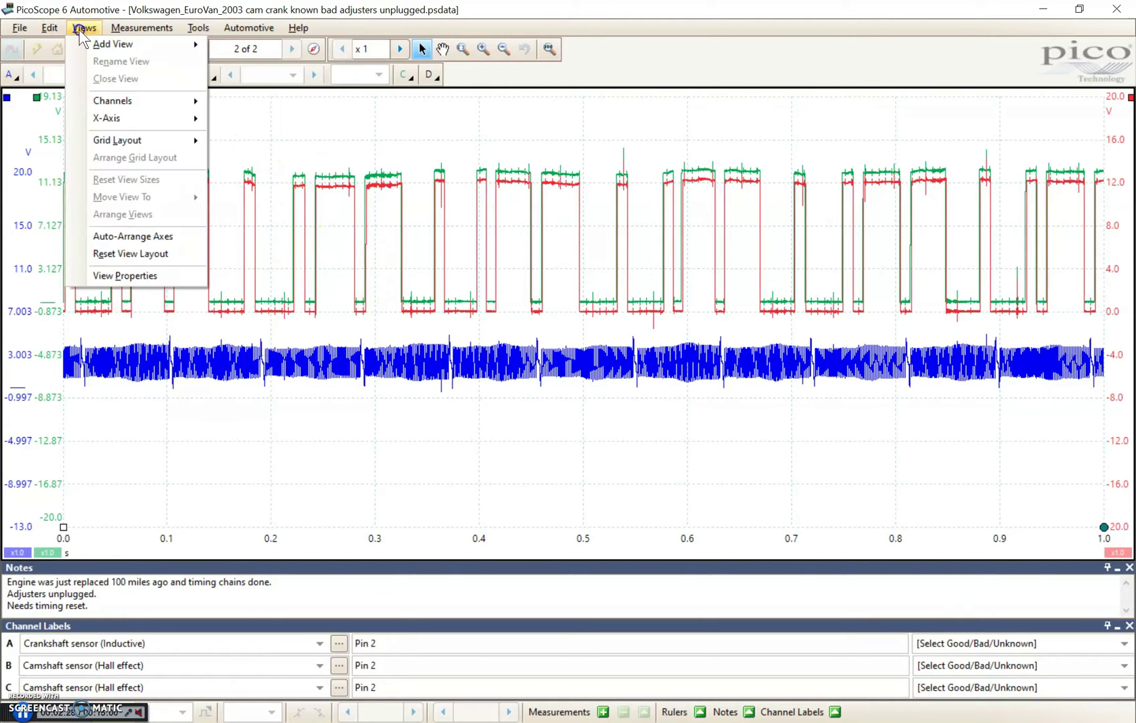
{"action": "mouse_move", "coordinate": [104, 47]}
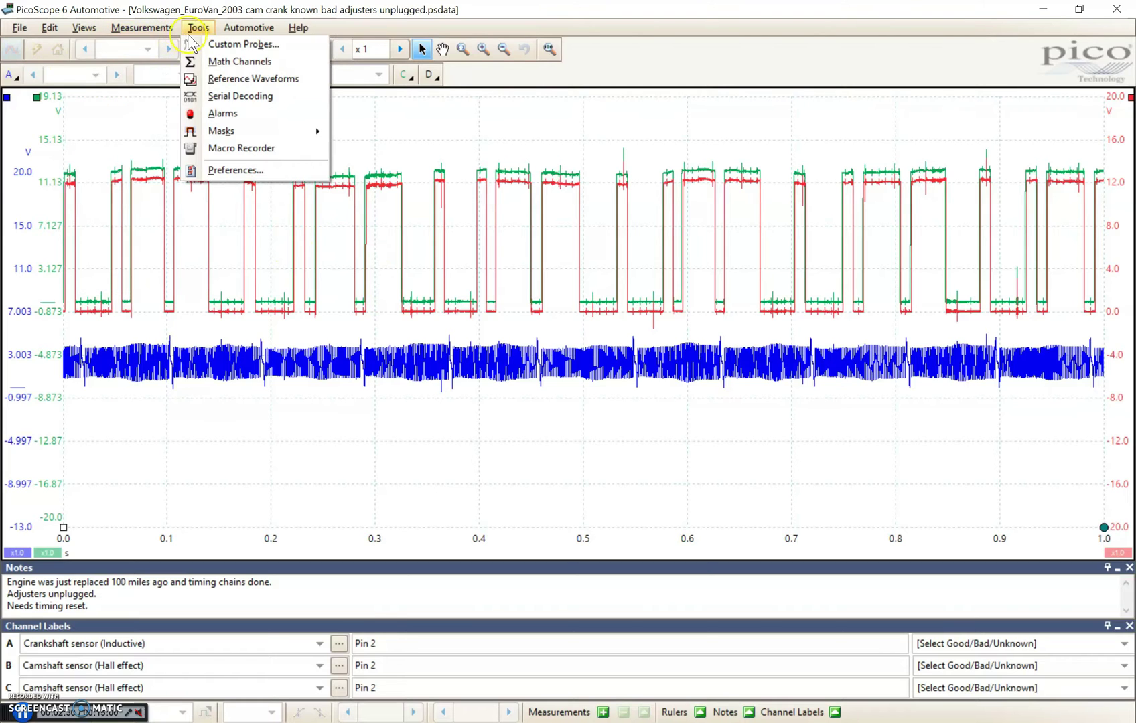
{"action": "mouse_move", "coordinate": [140, 44]}
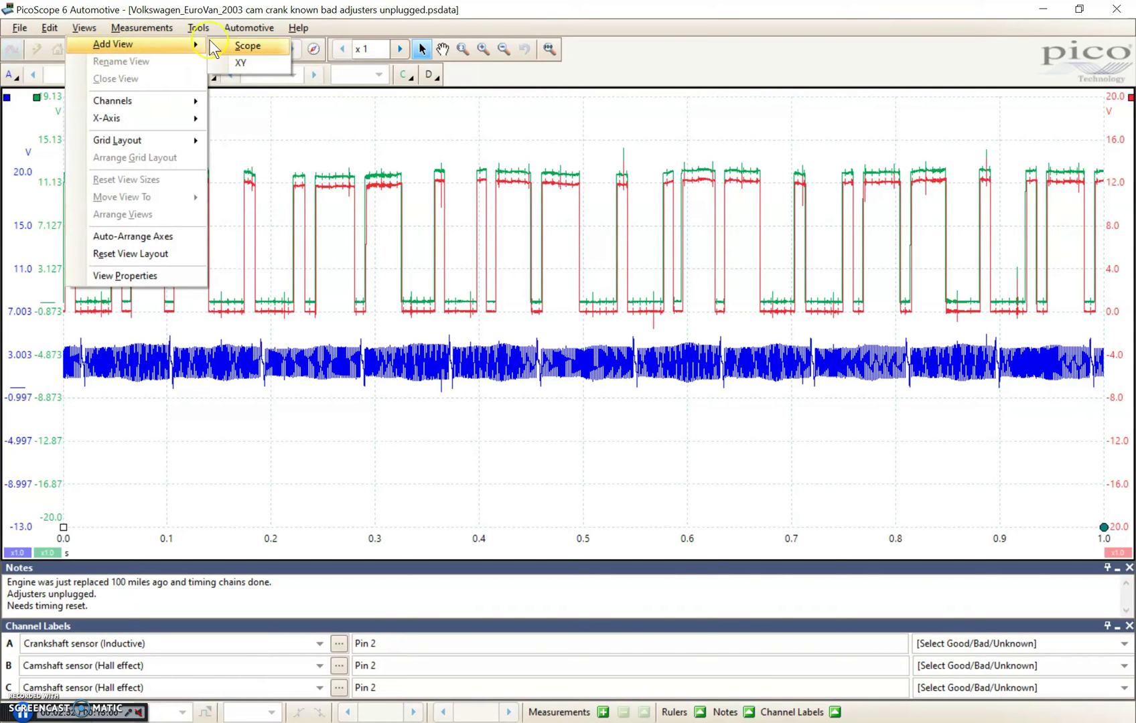
{"action": "left_click", "coordinate": [236, 48]}
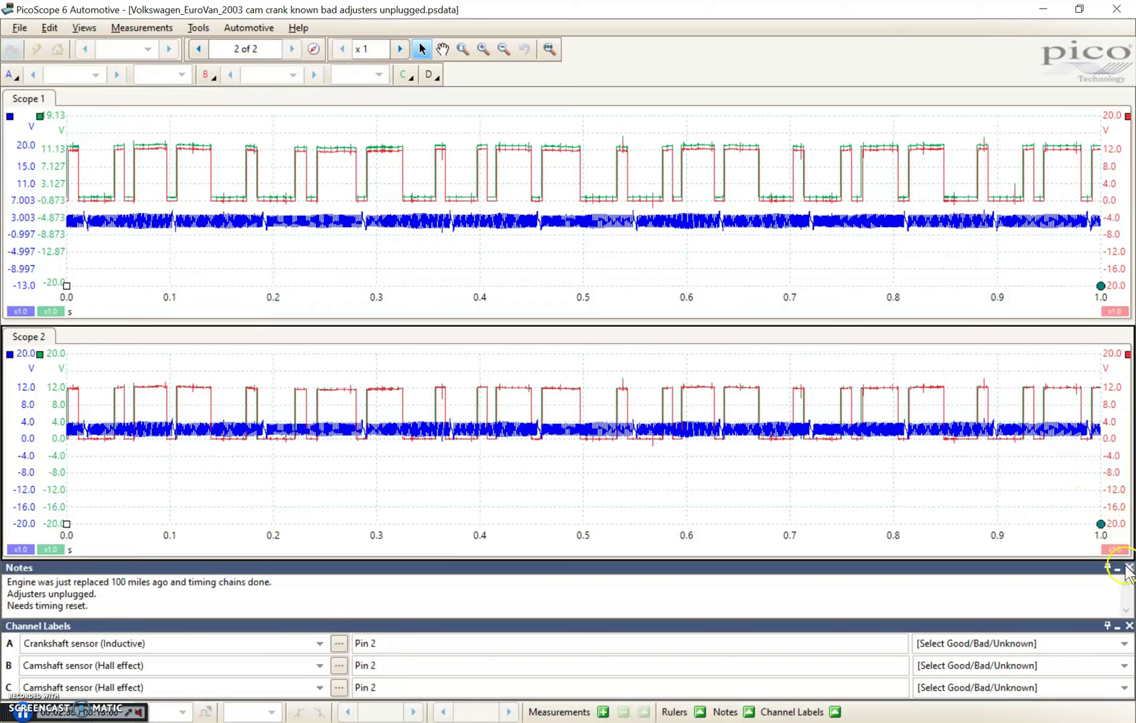
{"action": "left_click", "coordinate": [1129, 568]}
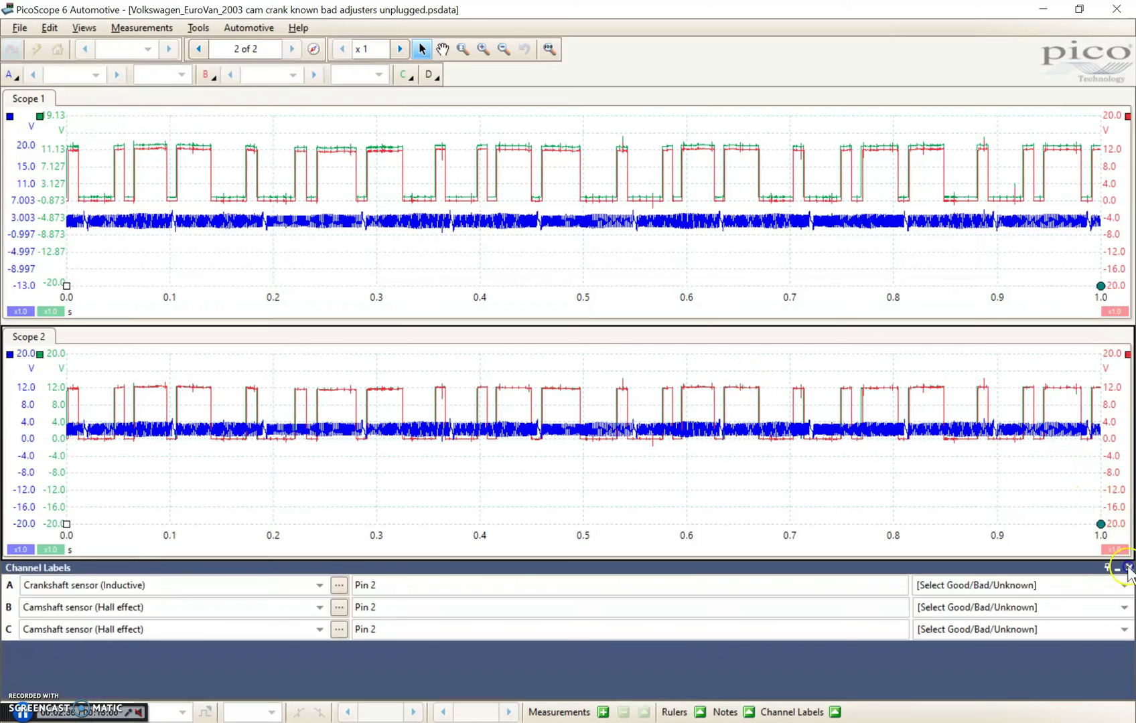
{"action": "left_click", "coordinate": [1129, 625]}
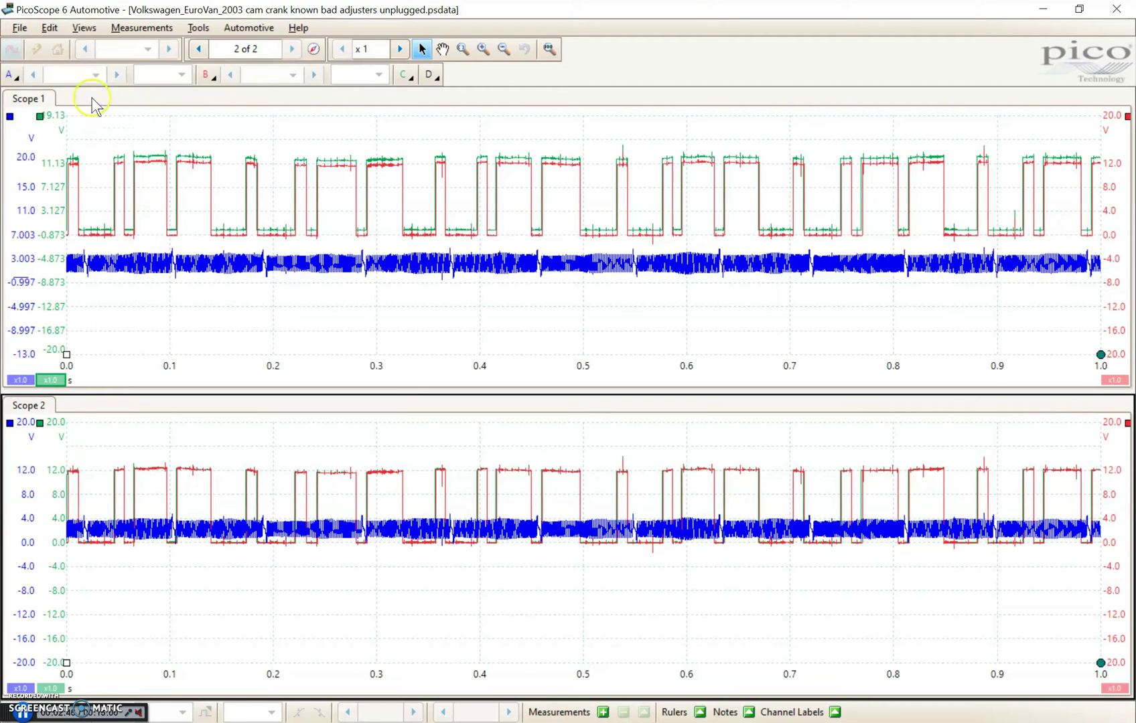
Step: Show the ev ckp, ev cmp in and ev cmp ex references on Scope 2
{"action": "left_click", "coordinate": [84, 27]}
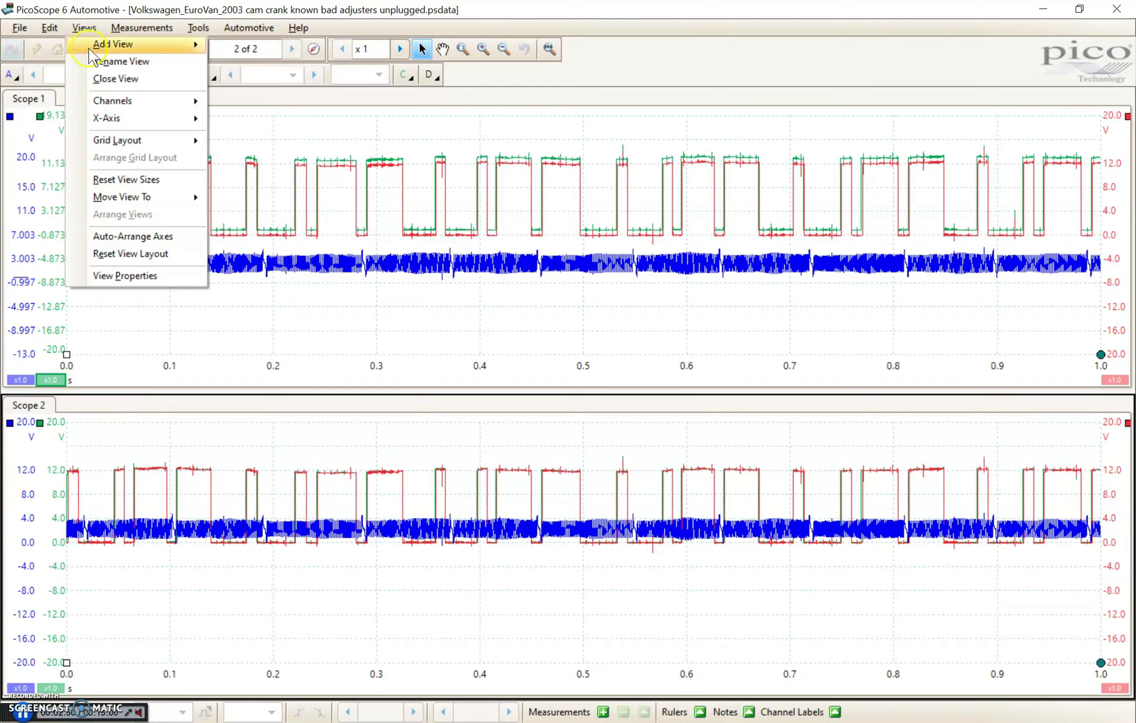
{"action": "left_click", "coordinate": [213, 110]}
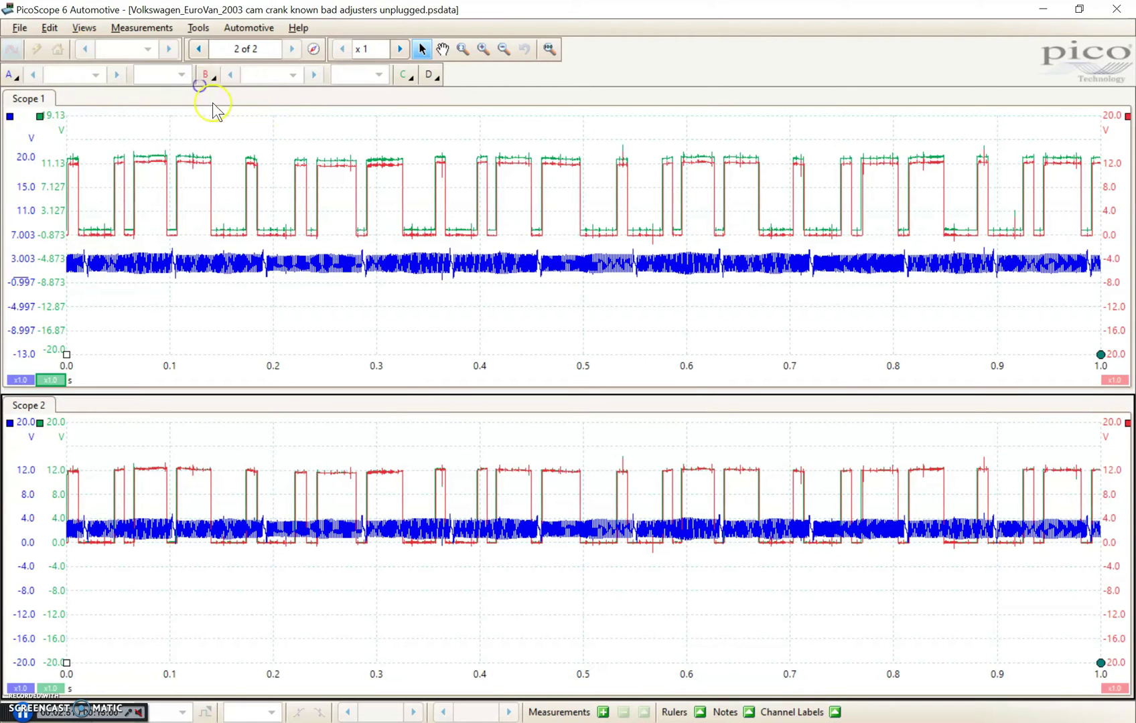
{"action": "left_click", "coordinate": [198, 29]}
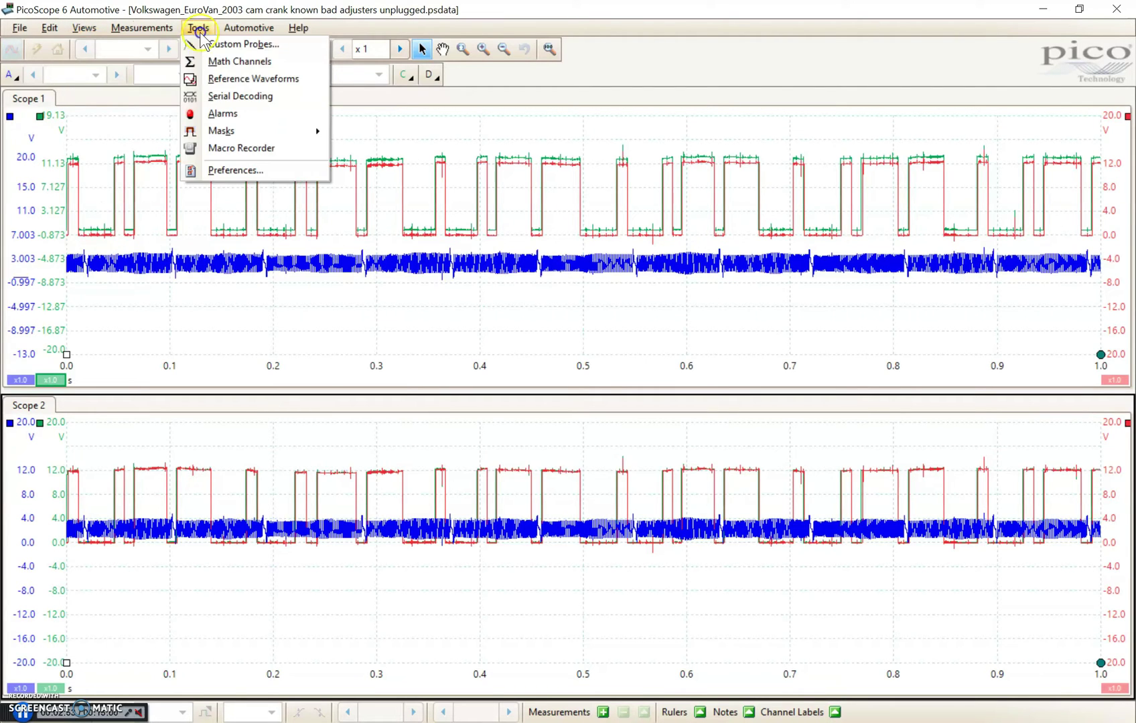
{"action": "left_click", "coordinate": [220, 81]}
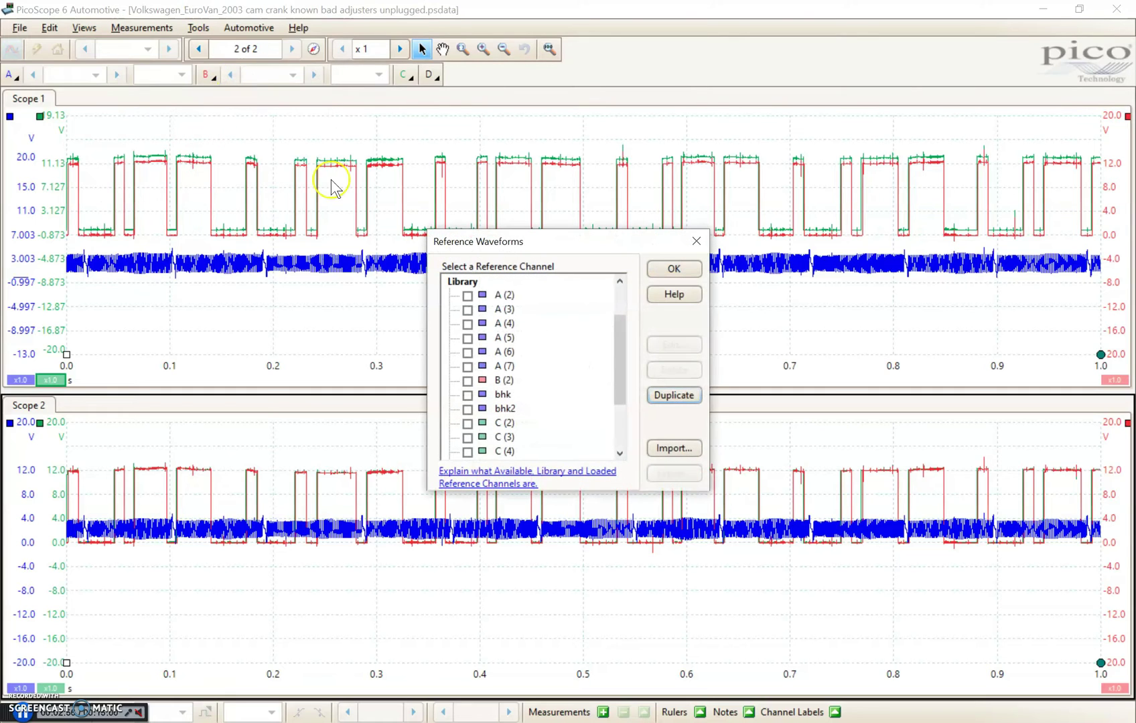
{"action": "scroll", "coordinate": [569, 375], "scroll_direction": "down", "scroll_amount": 2}
{"action": "left_click", "coordinate": [467, 408]}
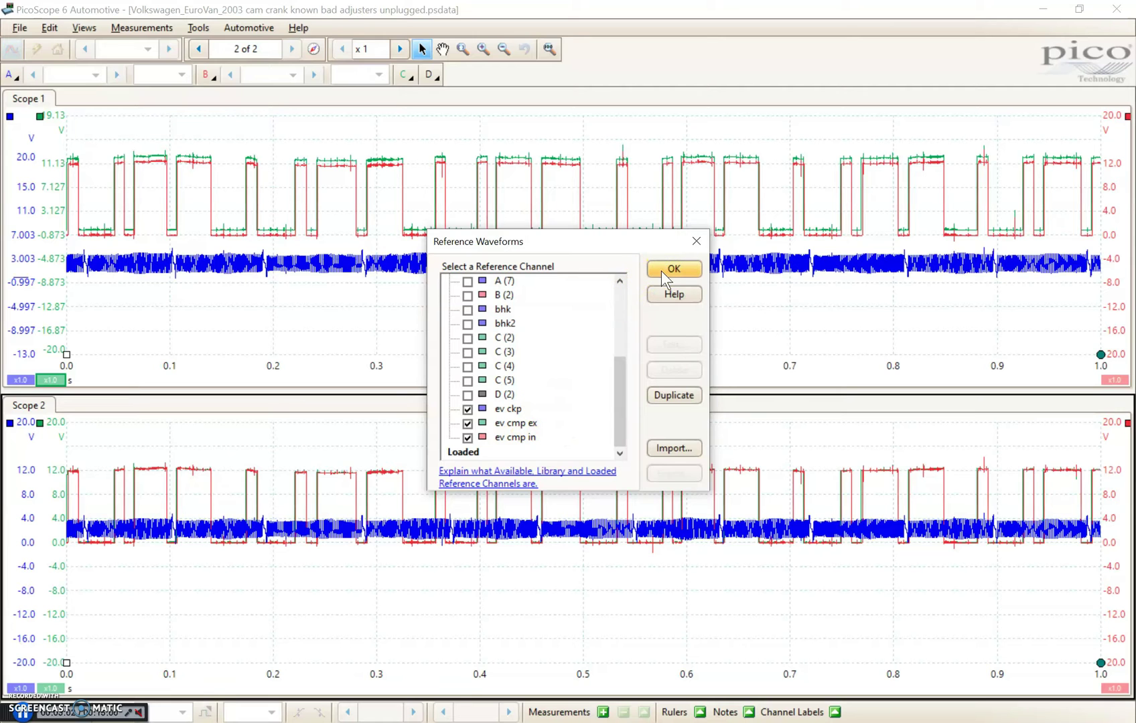
{"action": "key", "text": "Return"}
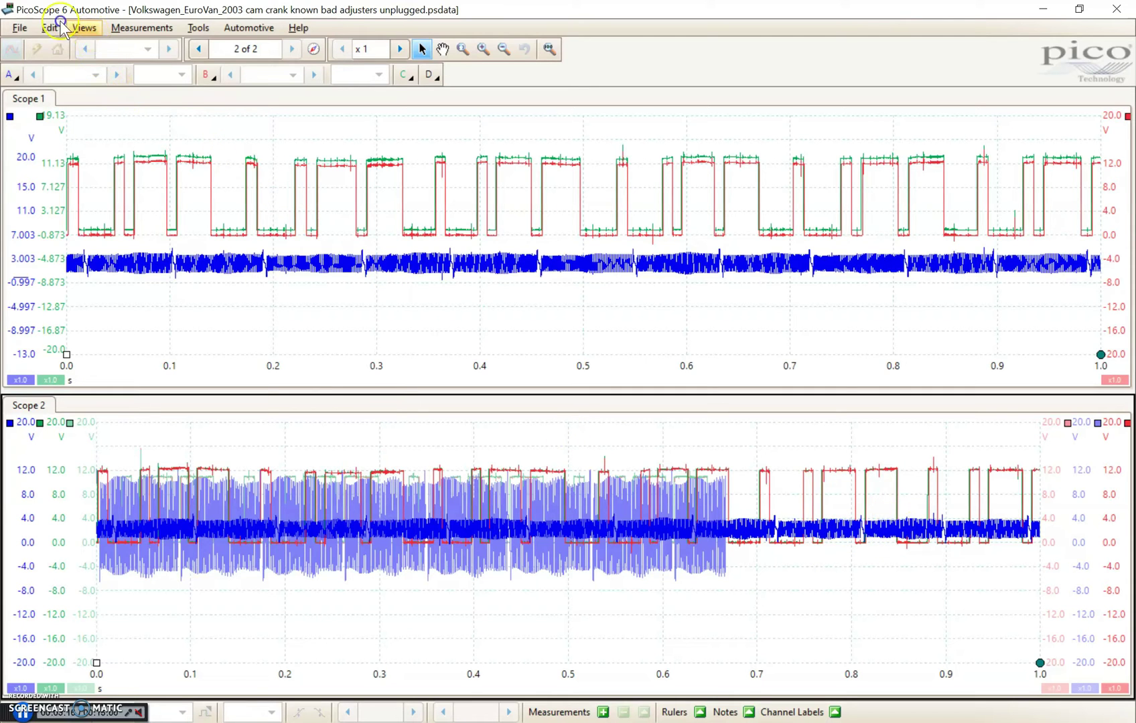
{"action": "left_click", "coordinate": [83, 27]}
{"action": "mouse_move", "coordinate": [140, 111]}
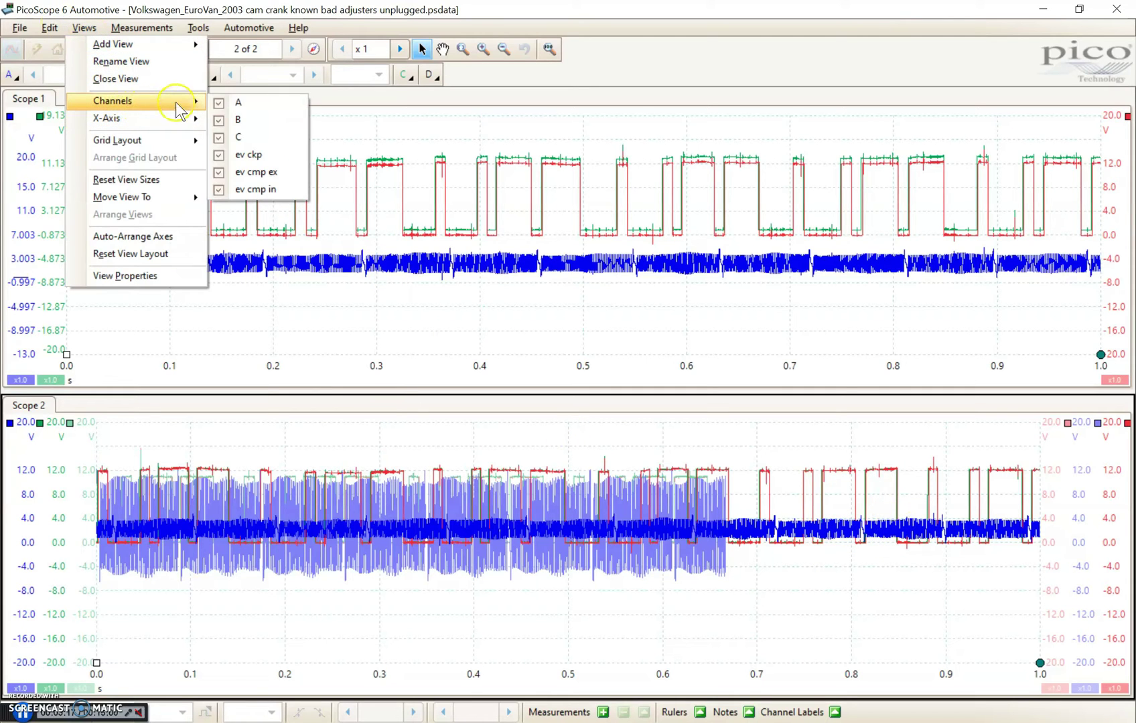
{"action": "left_click", "coordinate": [218, 102]}
{"action": "left_click", "coordinate": [221, 119]}
{"action": "left_click", "coordinate": [222, 136]}
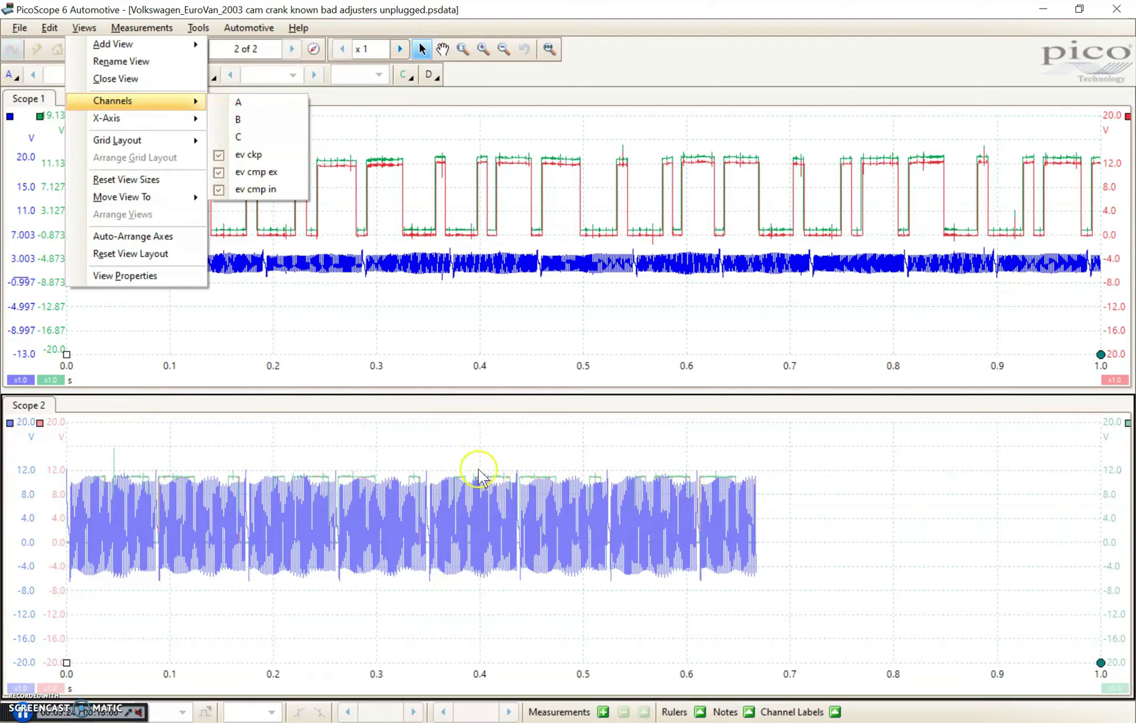
{"action": "left_click", "coordinate": [306, 304]}
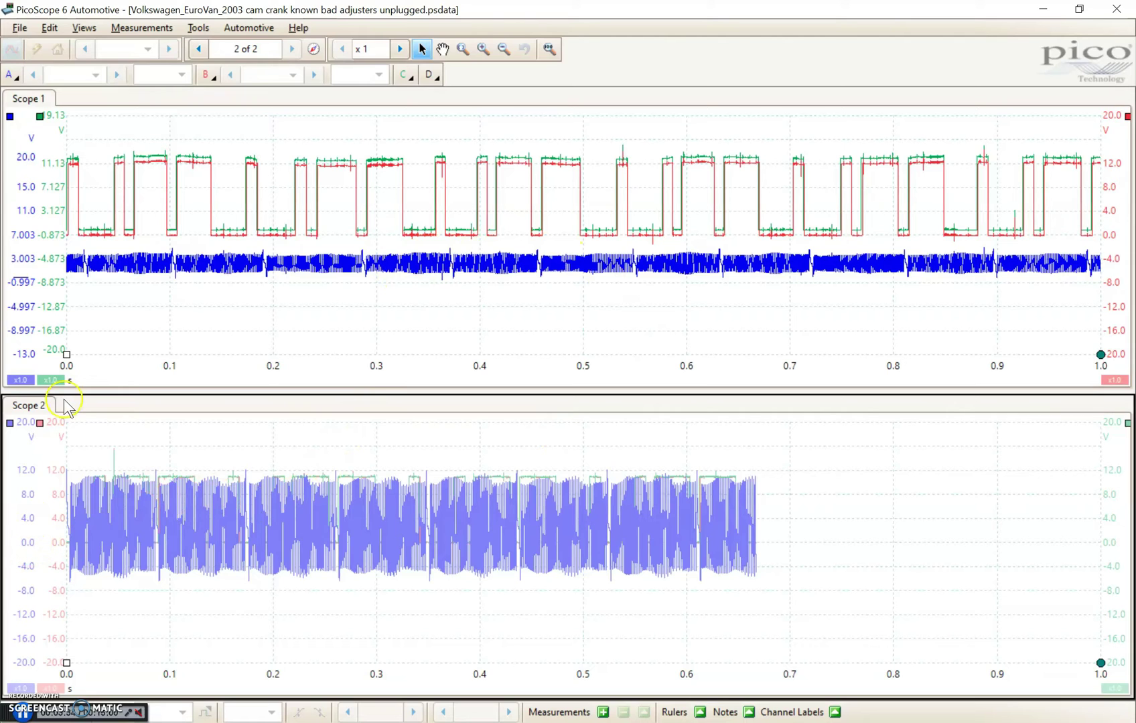
Step: Set the blue crank trace scale to 0.60 in Scope 2 and 4.00 in Scope 1
{"action": "left_click", "coordinate": [21, 688]}
{"action": "left_click", "coordinate": [52, 603]}
{"action": "left_click", "coordinate": [52, 603]}
{"action": "left_click", "coordinate": [52, 603]}
{"action": "left_click", "coordinate": [52, 603]}
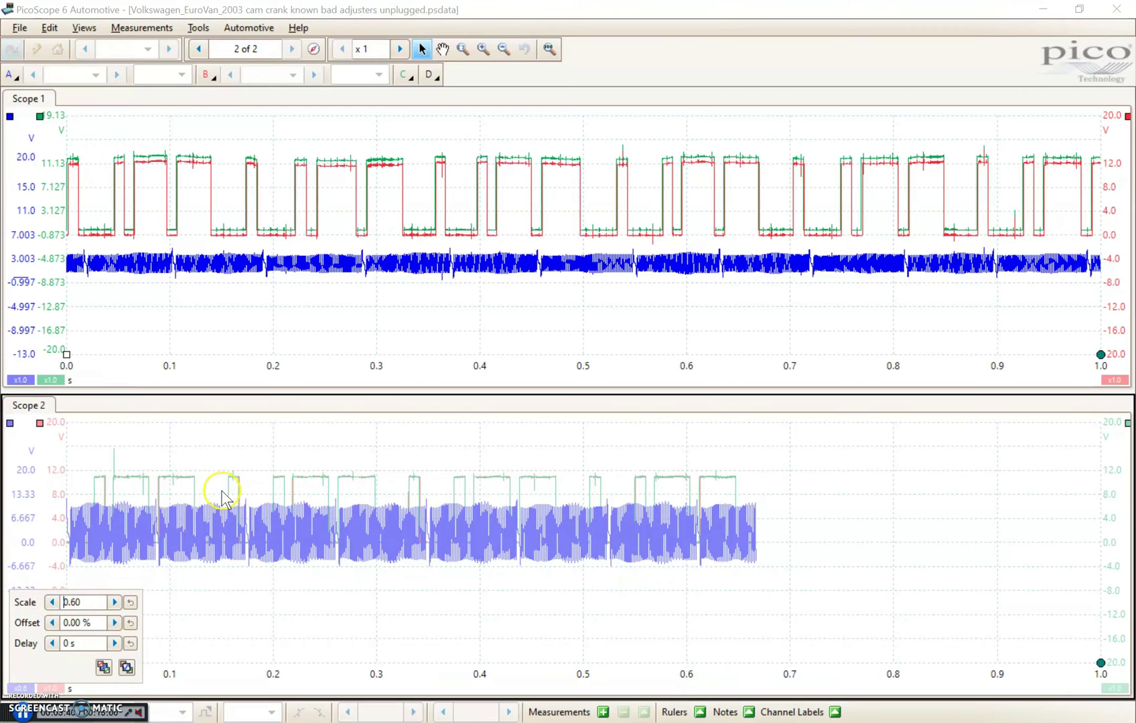
{"action": "left_click", "coordinate": [89, 275]}
{"action": "left_click", "coordinate": [20, 380]}
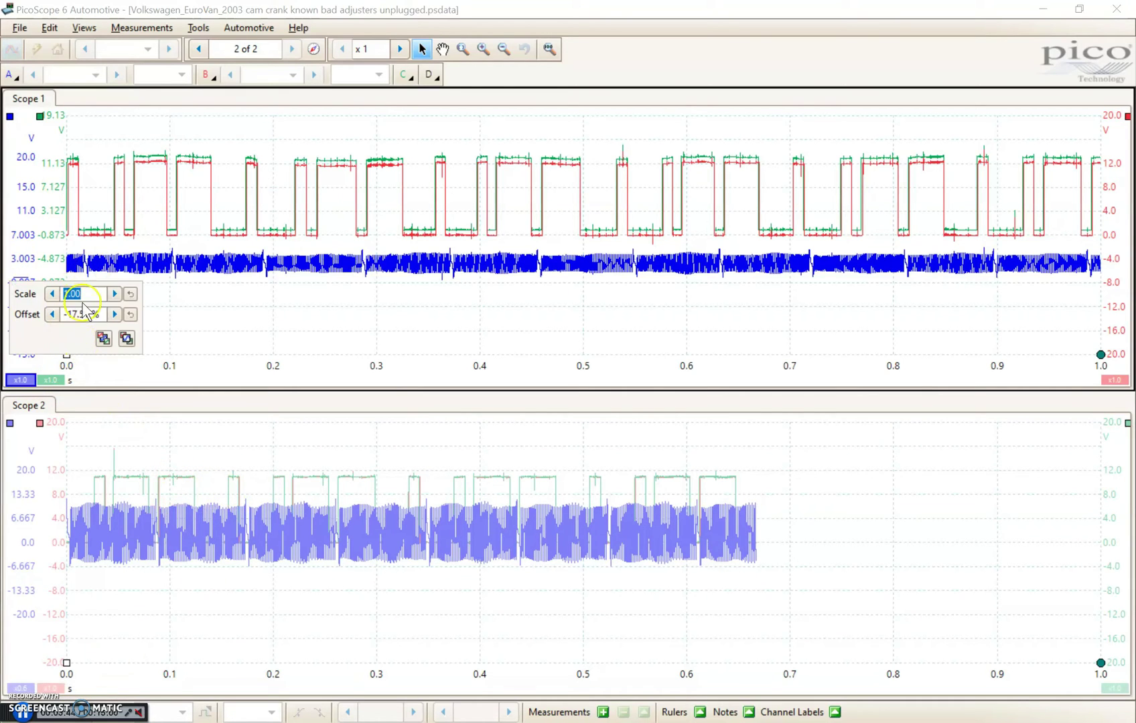
{"action": "scroll", "coordinate": [79, 197], "scroll_direction": "up", "scroll_amount": 3}
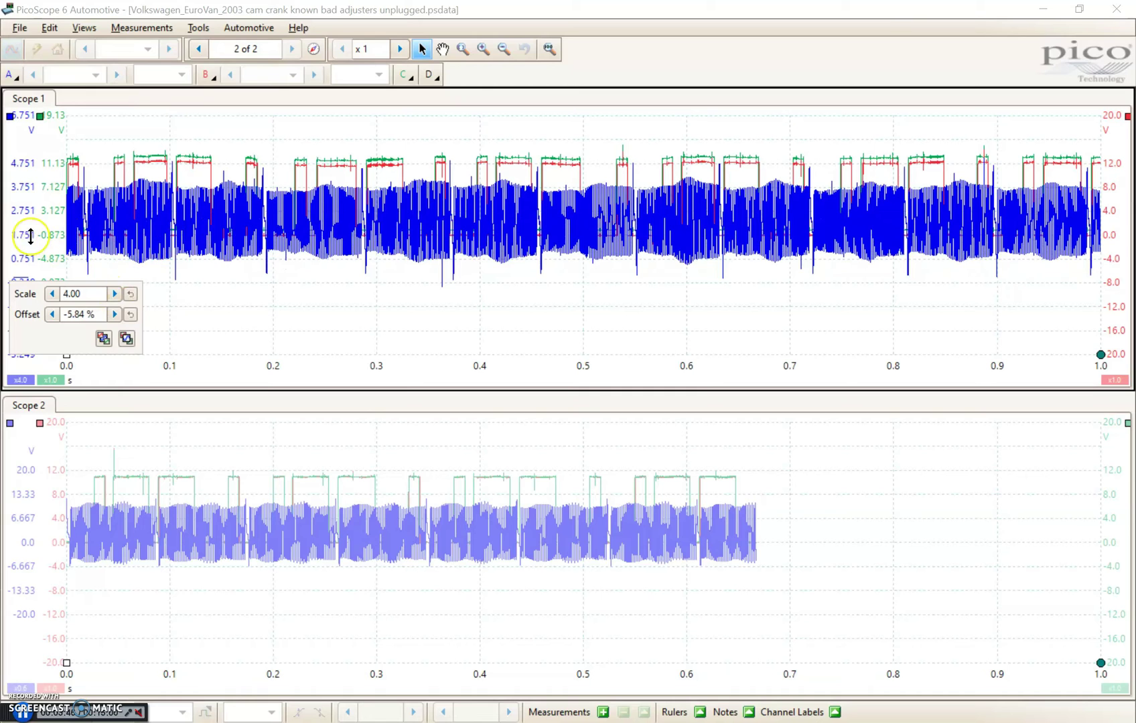
Step: Offset the traces so the red and green cam waves sit above the crank, and add a Scope 1 time ruler
{"action": "left_click_drag", "start_coordinate": [25, 253], "coordinate": [25, 298]}
{"action": "left_click_drag", "start_coordinate": [64, 489], "coordinate": [64, 439]}
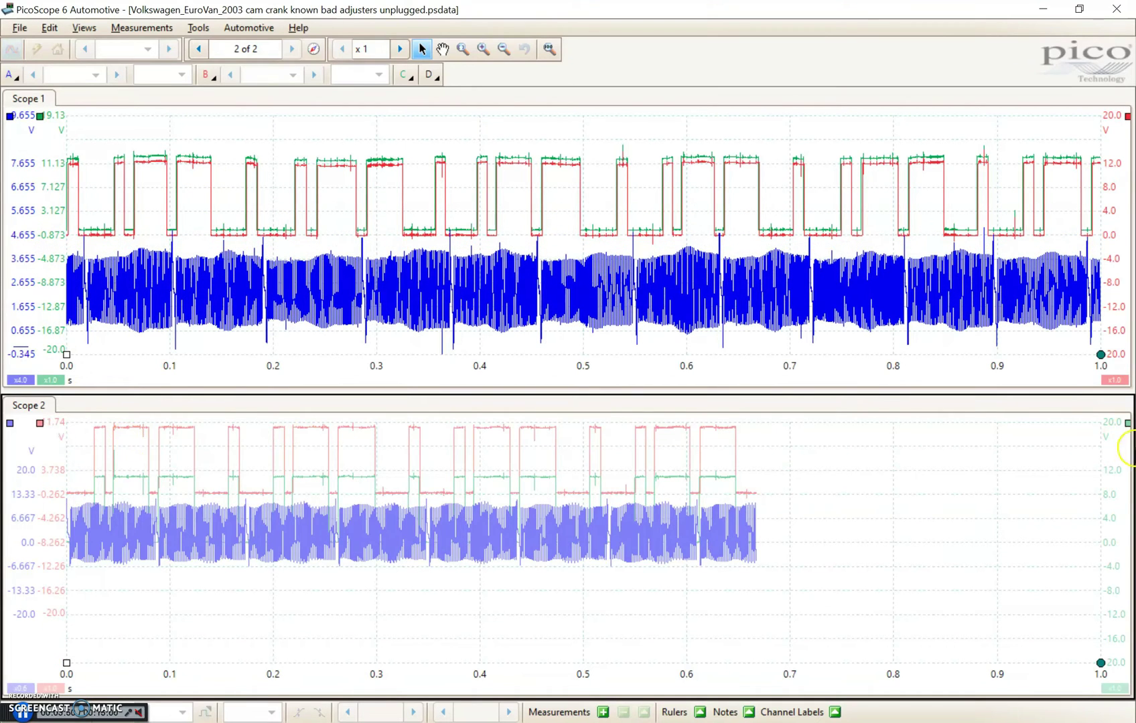
{"action": "left_click_drag", "start_coordinate": [1106, 478], "coordinate": [1105, 449]}
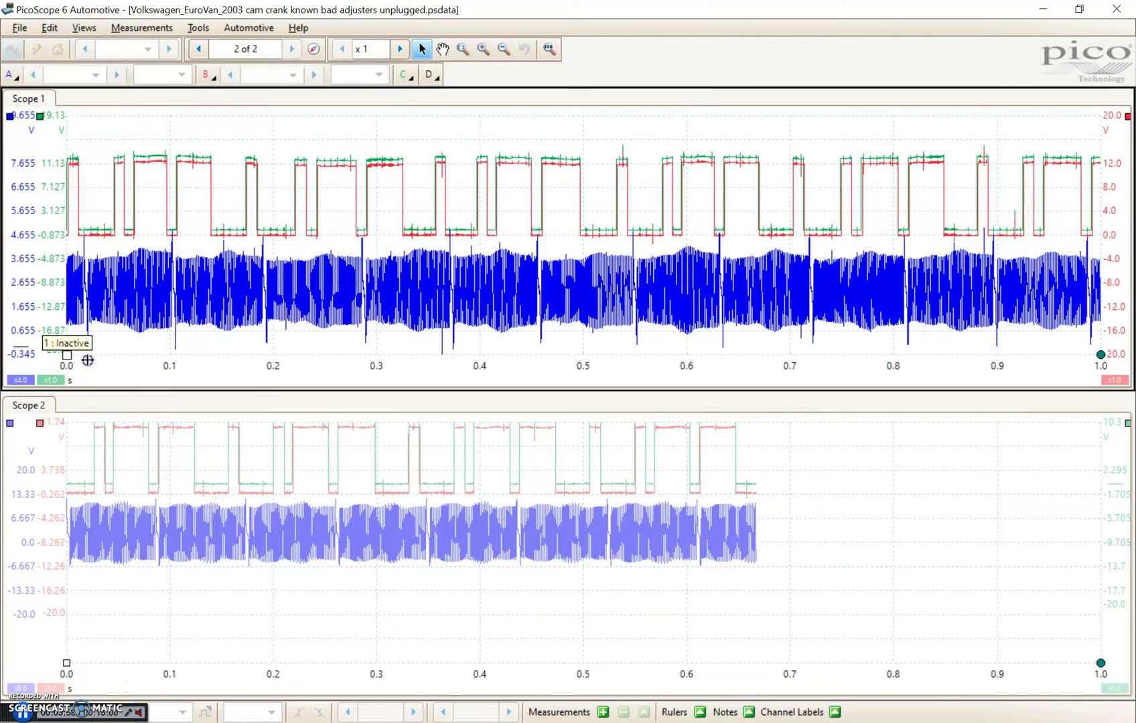
{"action": "mouse_move", "coordinate": [68, 355]}
{"action": "left_mouse_down"}
{"action": "mouse_move", "coordinate": [343, 355]}
{"action": "mouse_move", "coordinate": [57, 364]}
{"action": "left_mouse_up"}
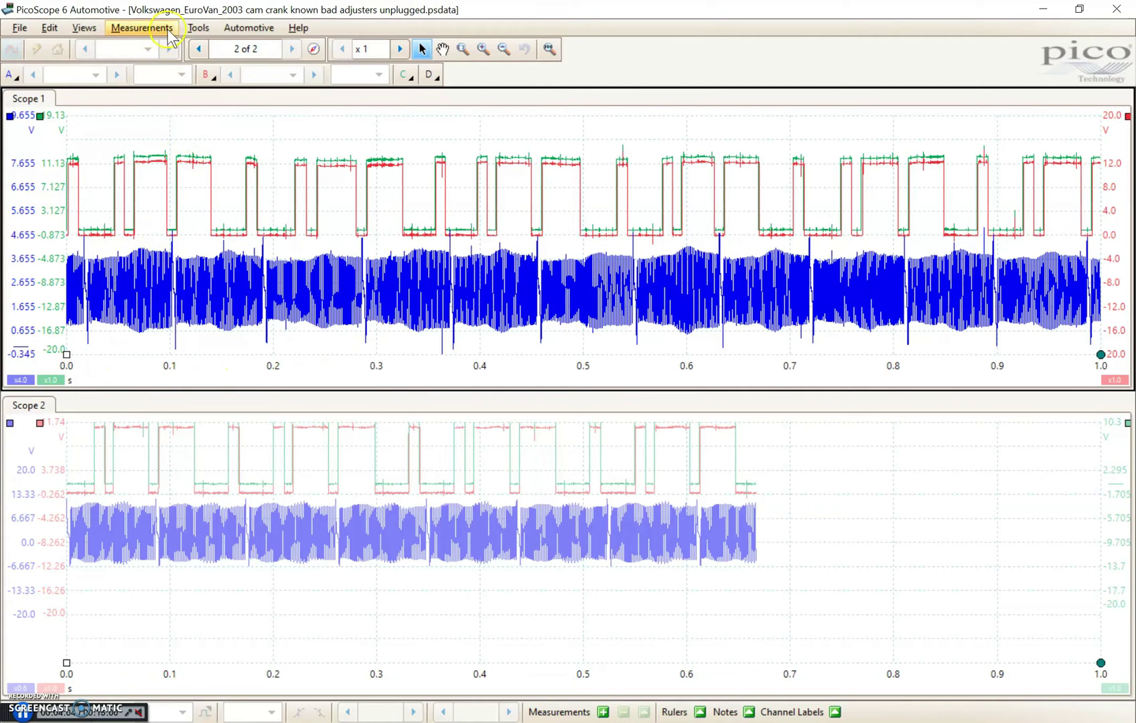
Step: Zoom Scope 1 to about 156–415 ms and Scope 2 to a matching span, minimizing both overviews
{"action": "left_click", "coordinate": [462, 50]}
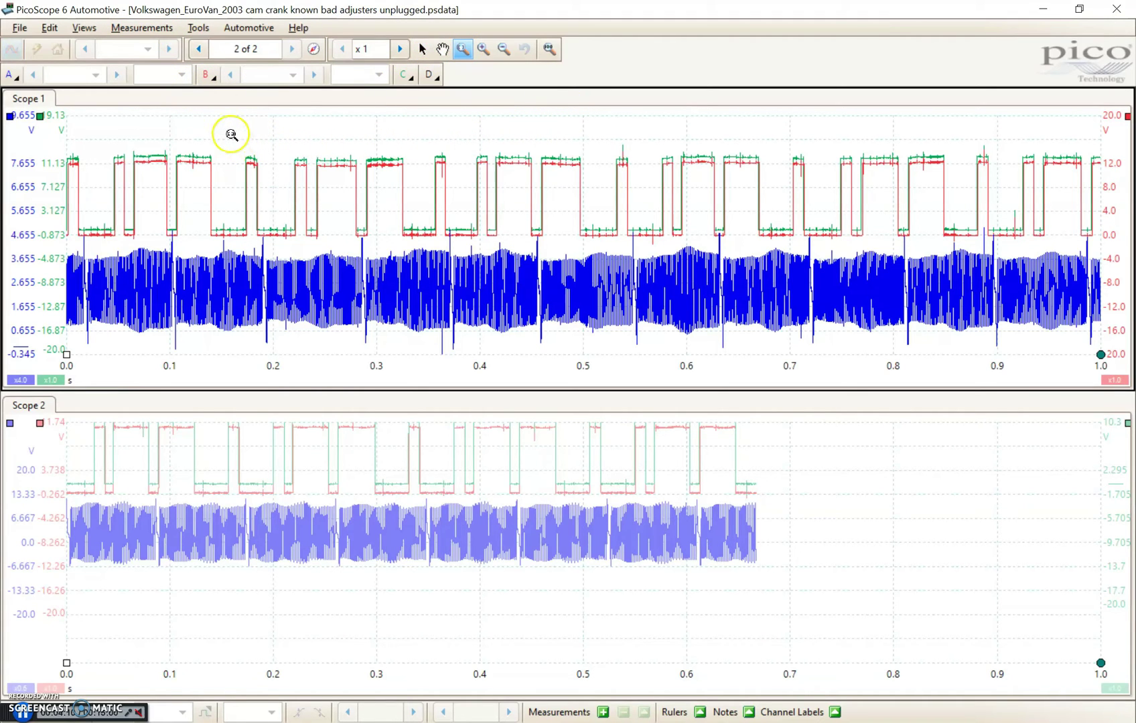
{"action": "left_click_drag", "start_coordinate": [230, 132], "coordinate": [499, 362]}
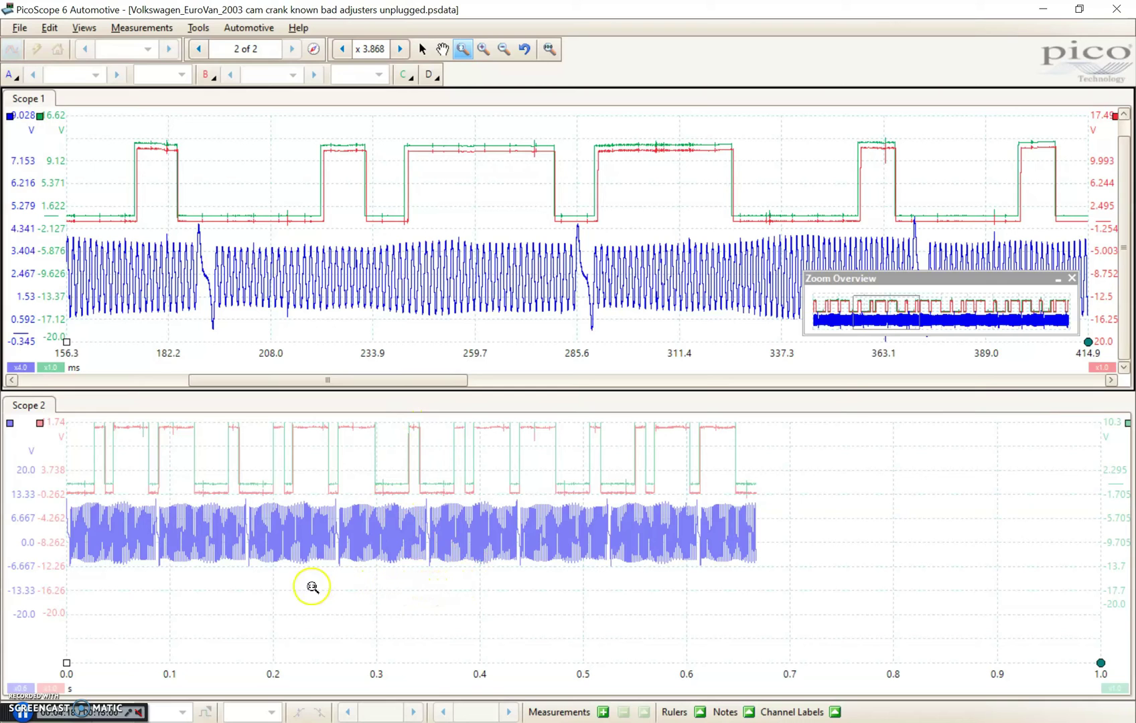
{"action": "left_click_drag", "start_coordinate": [231, 591], "coordinate": [461, 404]}
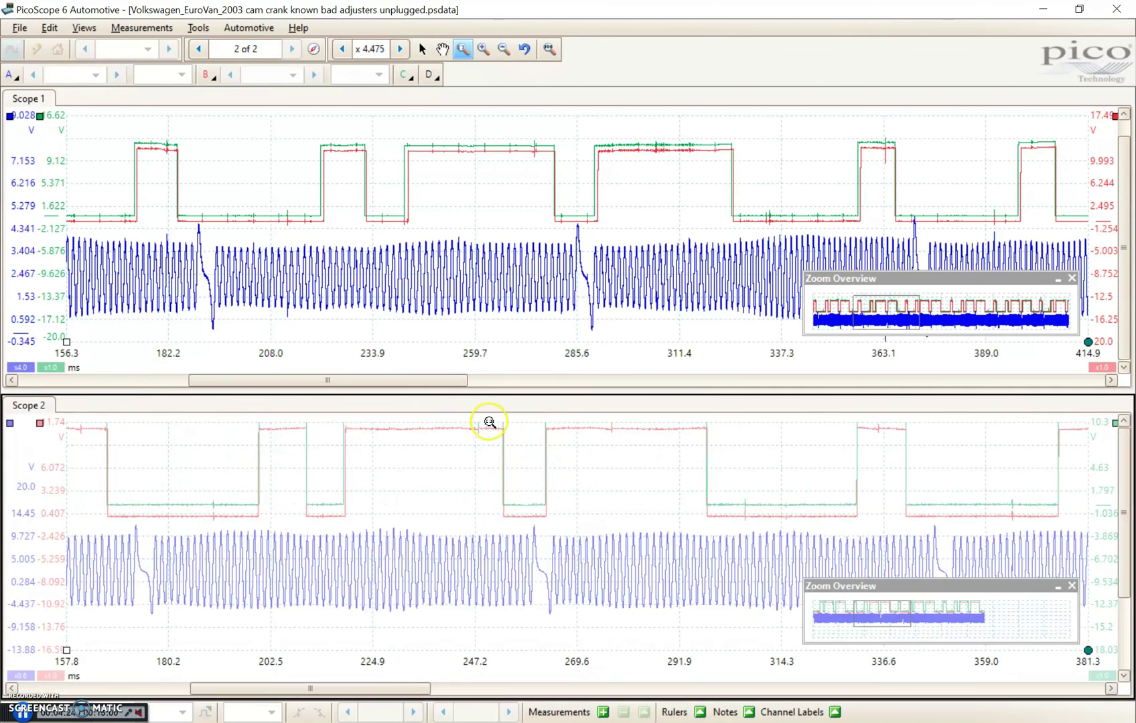
{"action": "mouse_move", "coordinate": [325, 689]}
{"action": "left_mouse_down"}
{"action": "mouse_move", "coordinate": [335, 689]}
{"action": "mouse_move", "coordinate": [314, 690]}
{"action": "left_mouse_up"}
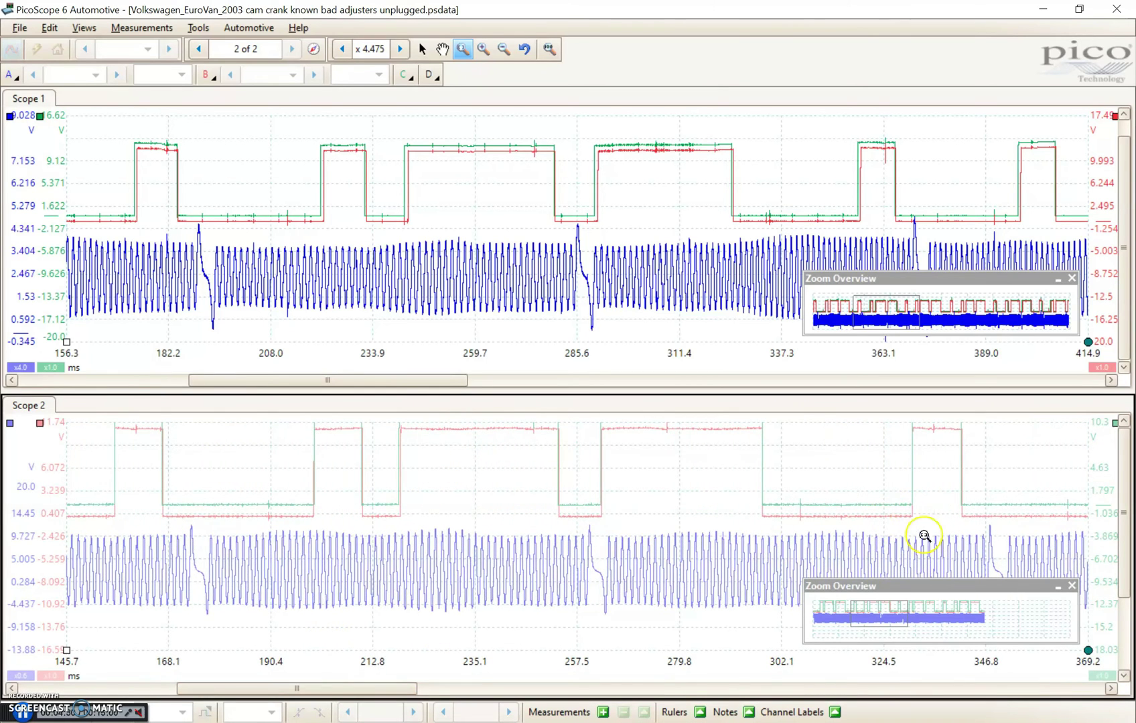
{"action": "left_click", "coordinate": [1057, 587]}
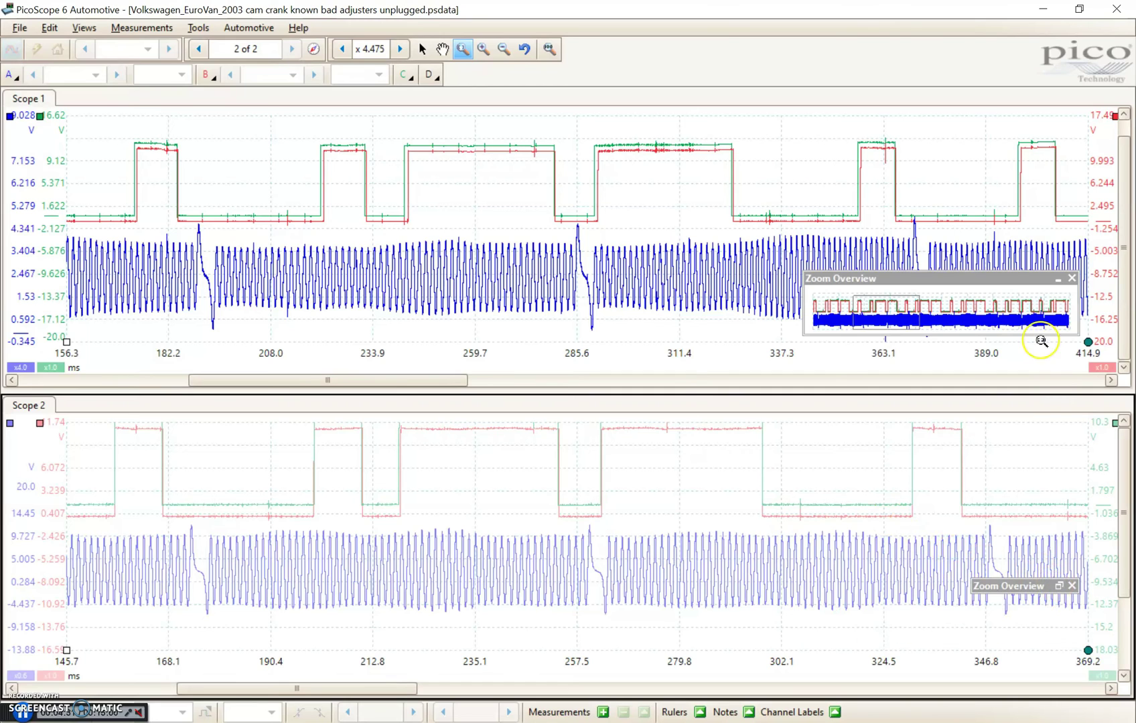
{"action": "left_click", "coordinate": [1057, 279]}
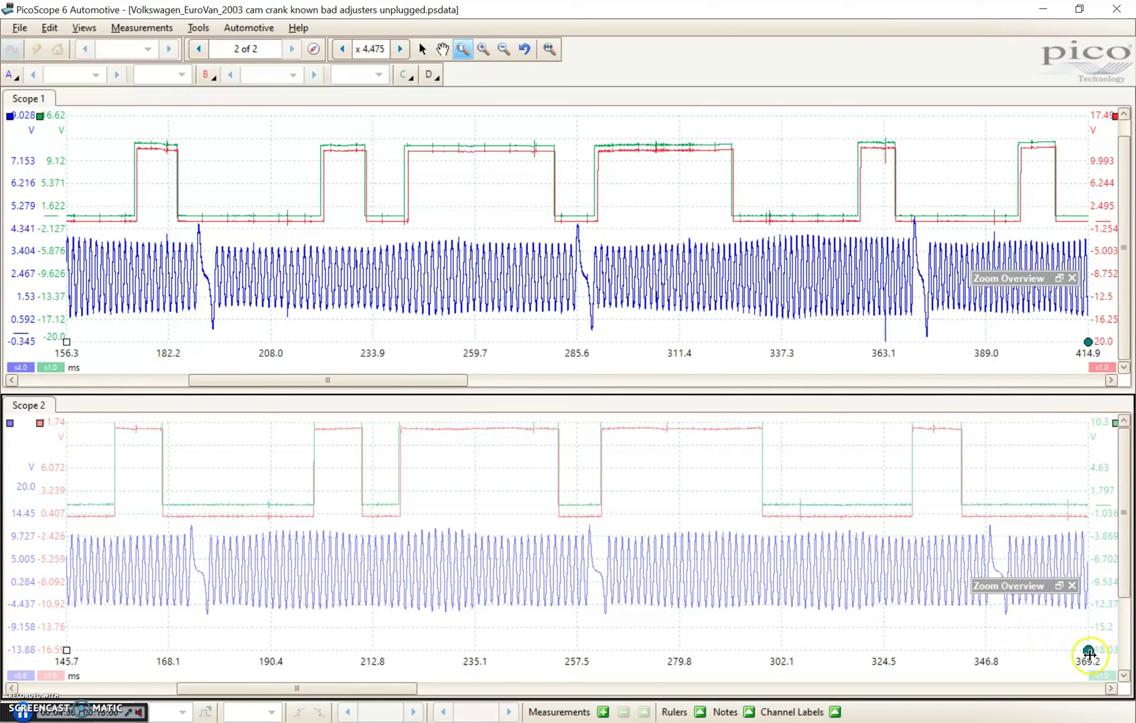
Step: Place Scope 2's 0° and 720° rotation rulers at crank gaps, partitioned into 180° sections
{"action": "left_click_drag", "start_coordinate": [1089, 652], "coordinate": [193, 609]}
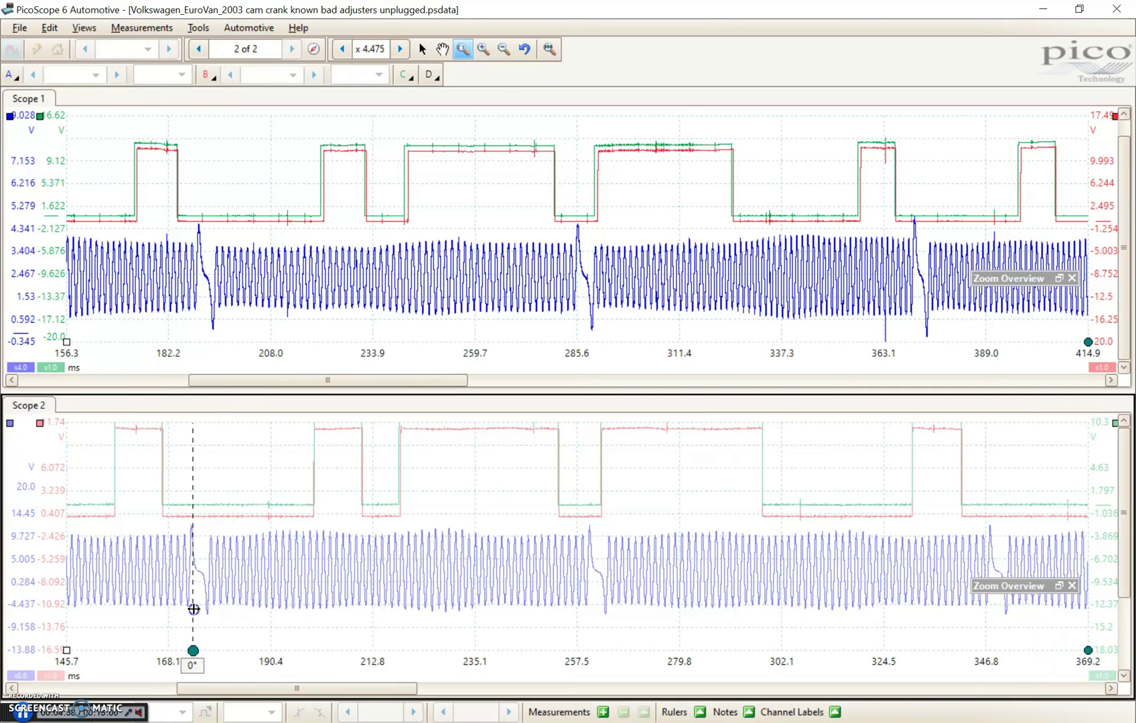
{"action": "left_click_drag", "start_coordinate": [1086, 644], "coordinate": [994, 646]}
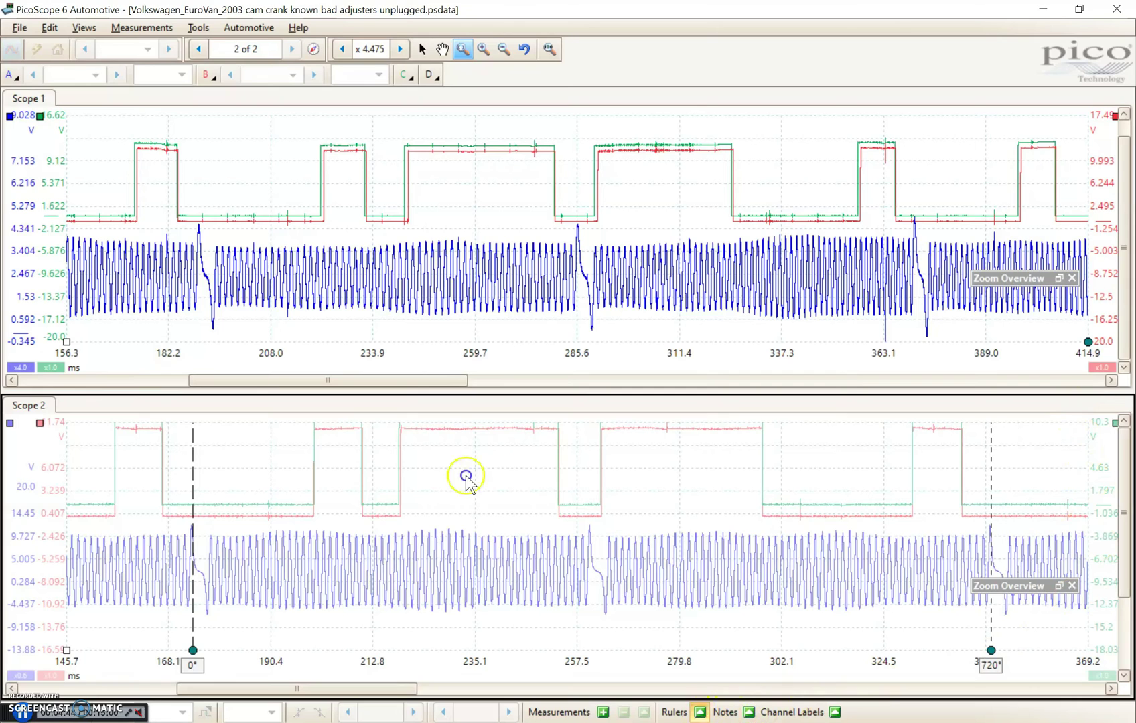
{"action": "left_click", "coordinate": [699, 712]}
{"action": "left_click", "coordinate": [860, 597]}
{"action": "left_click", "coordinate": [860, 596]}
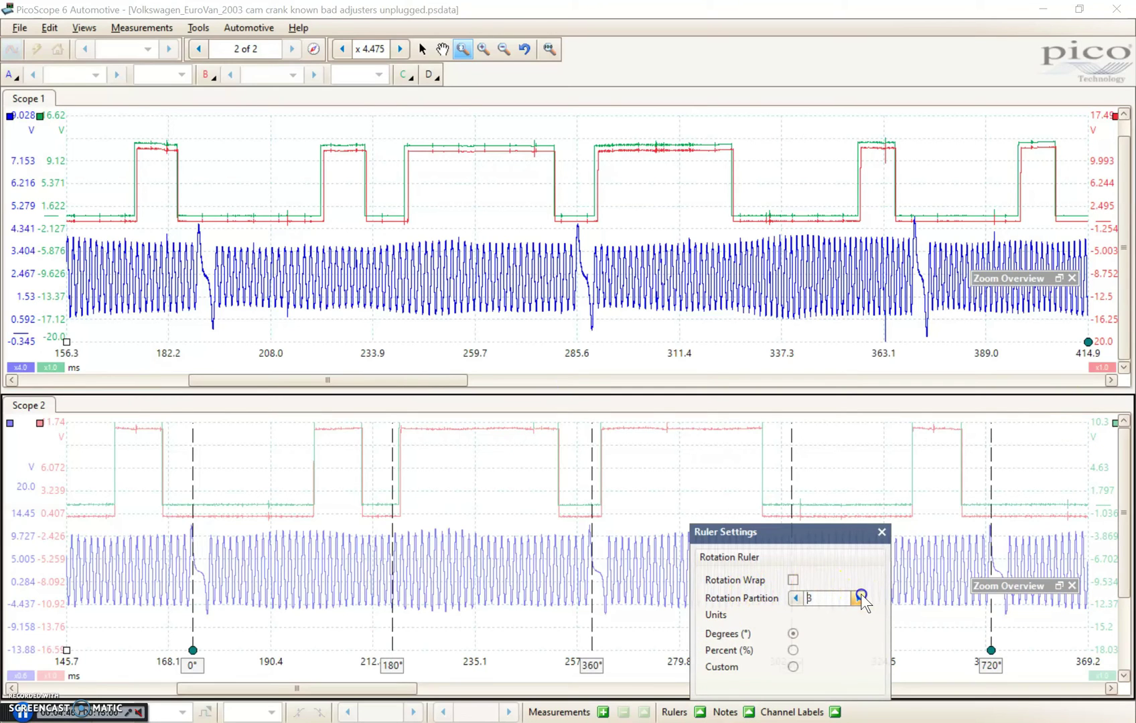
{"action": "left_click", "coordinate": [881, 534]}
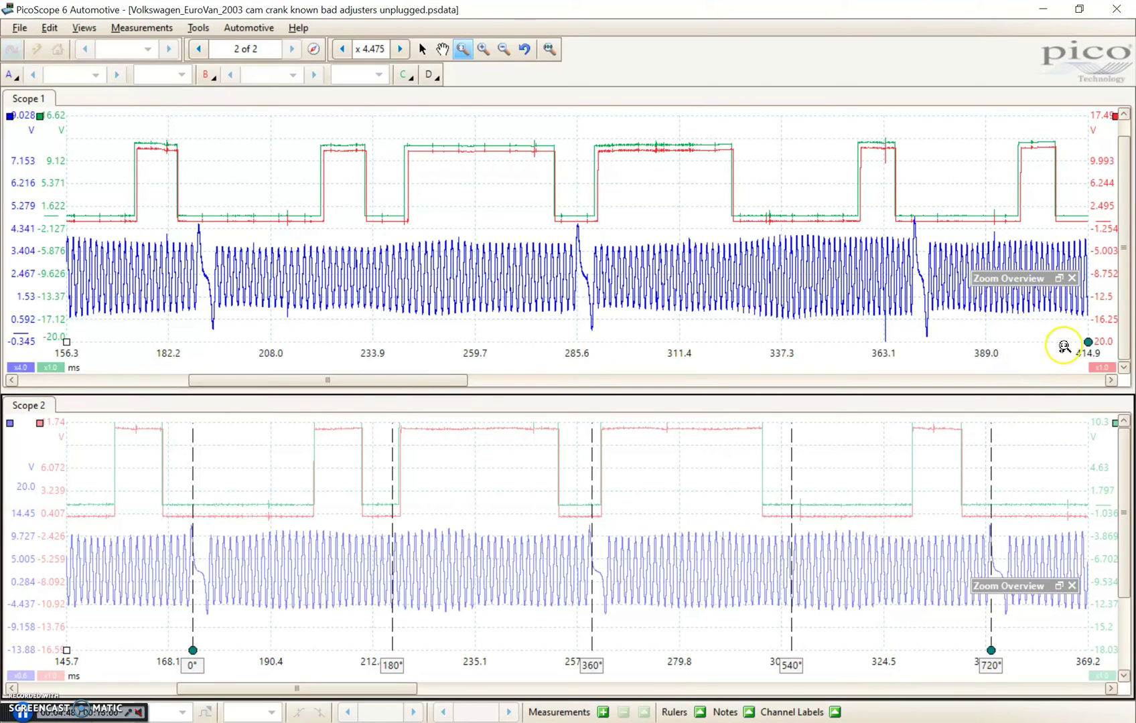
Step: Place Scope 1's 0° and 720° rotation rulers and a Scope 2 time ruler near 360°
{"action": "left_click_drag", "start_coordinate": [1065, 340], "coordinate": [190, 347]}
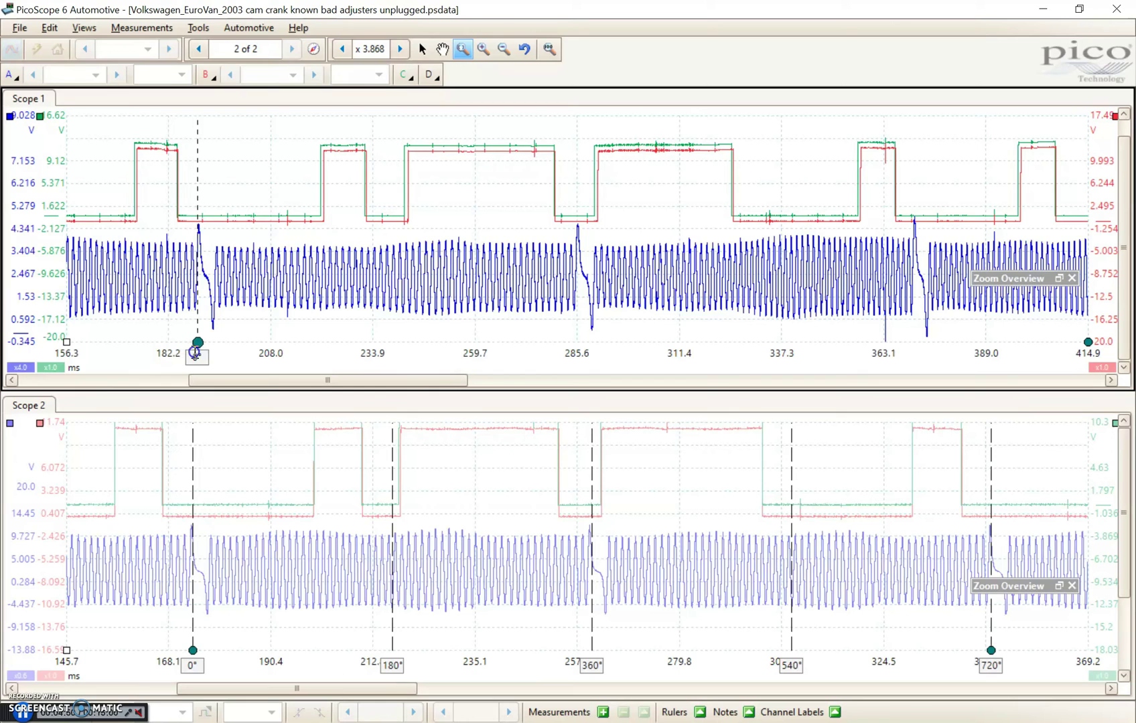
{"action": "left_click_drag", "start_coordinate": [1087, 341], "coordinate": [913, 344]}
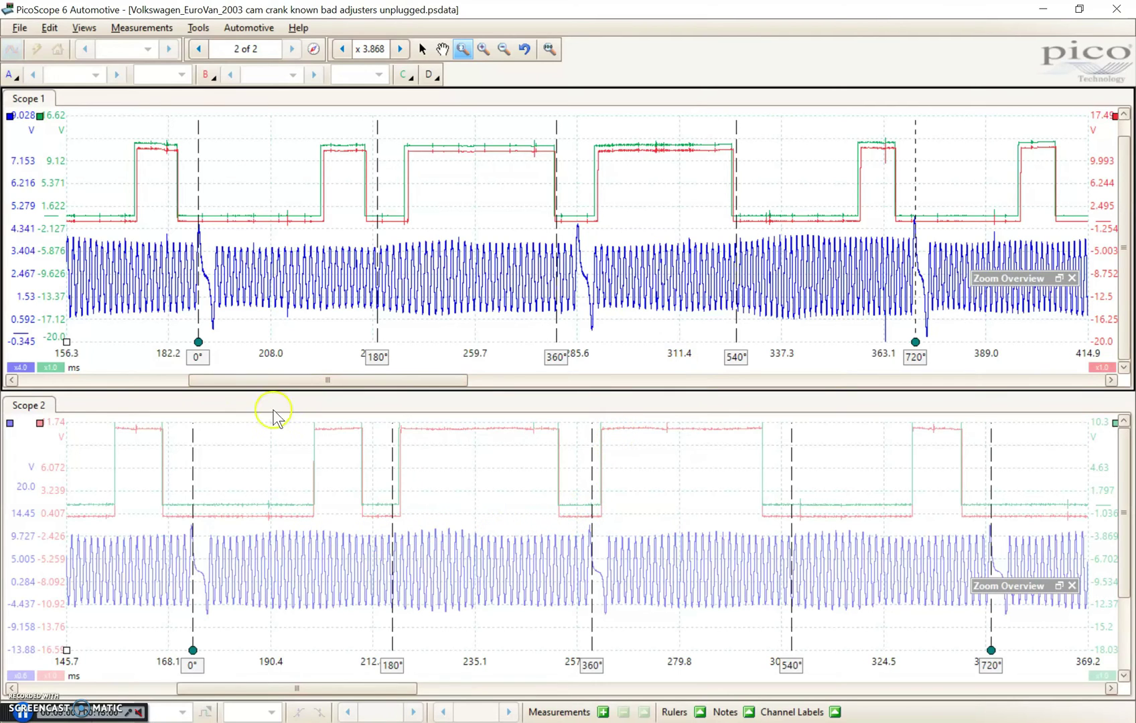
{"action": "left_click_drag", "start_coordinate": [66, 650], "coordinate": [592, 614]}
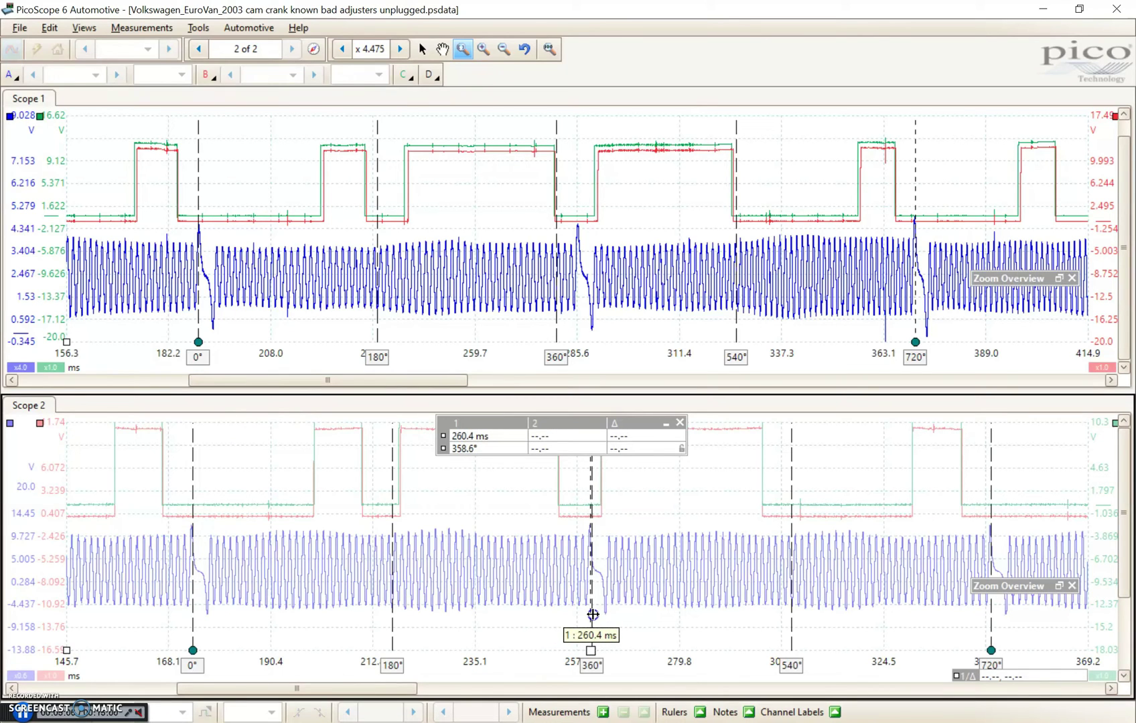
Step: In Scope 2, align a time ruler at 360° and a second on the cam edge (9.249°)
{"action": "right_click", "coordinate": [593, 615]}
{"action": "left_click", "coordinate": [578, 609]}
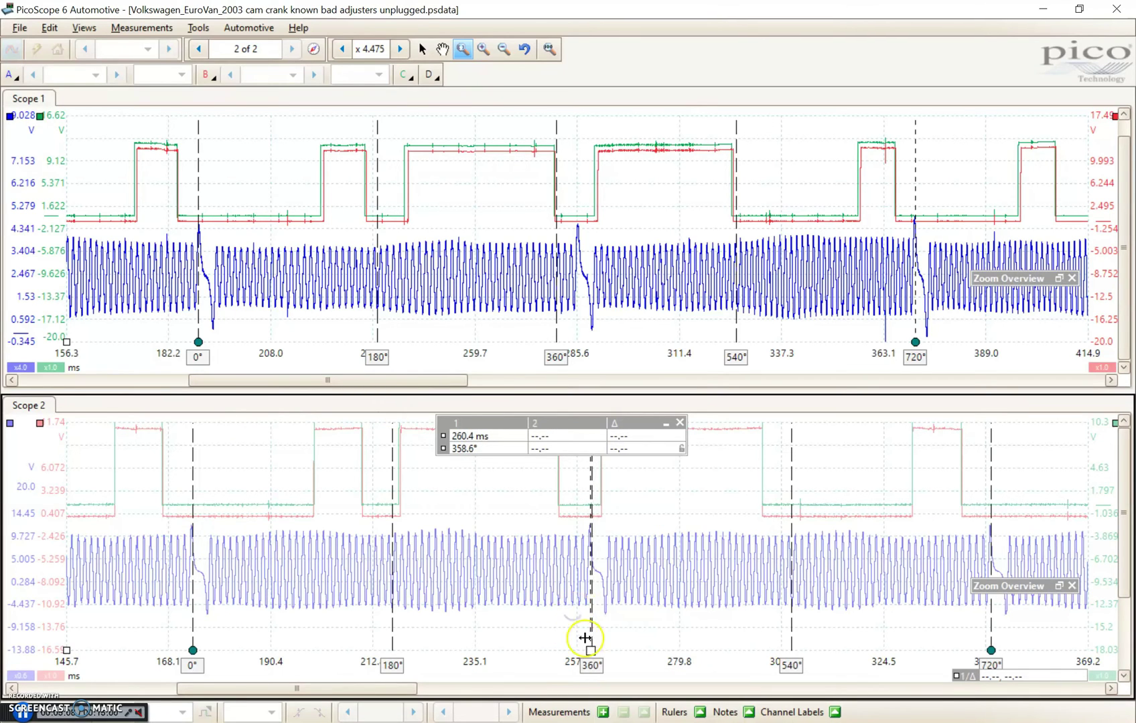
{"action": "left_click_drag", "start_coordinate": [588, 644], "coordinate": [590, 648]}
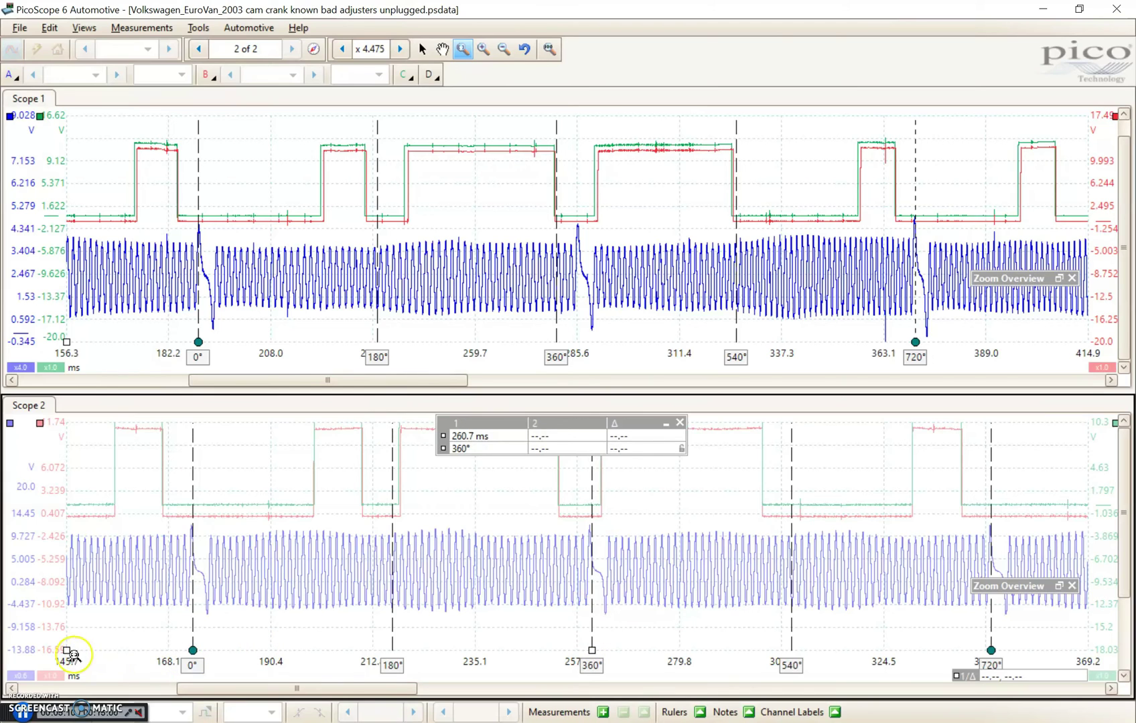
{"action": "left_click_drag", "start_coordinate": [66, 650], "coordinate": [602, 640]}
Step: In Scope 1, place time rulers at 360° and the cam edge, showing a 40.4° gap
{"action": "left_click_drag", "start_coordinate": [66, 342], "coordinate": [560, 327]}
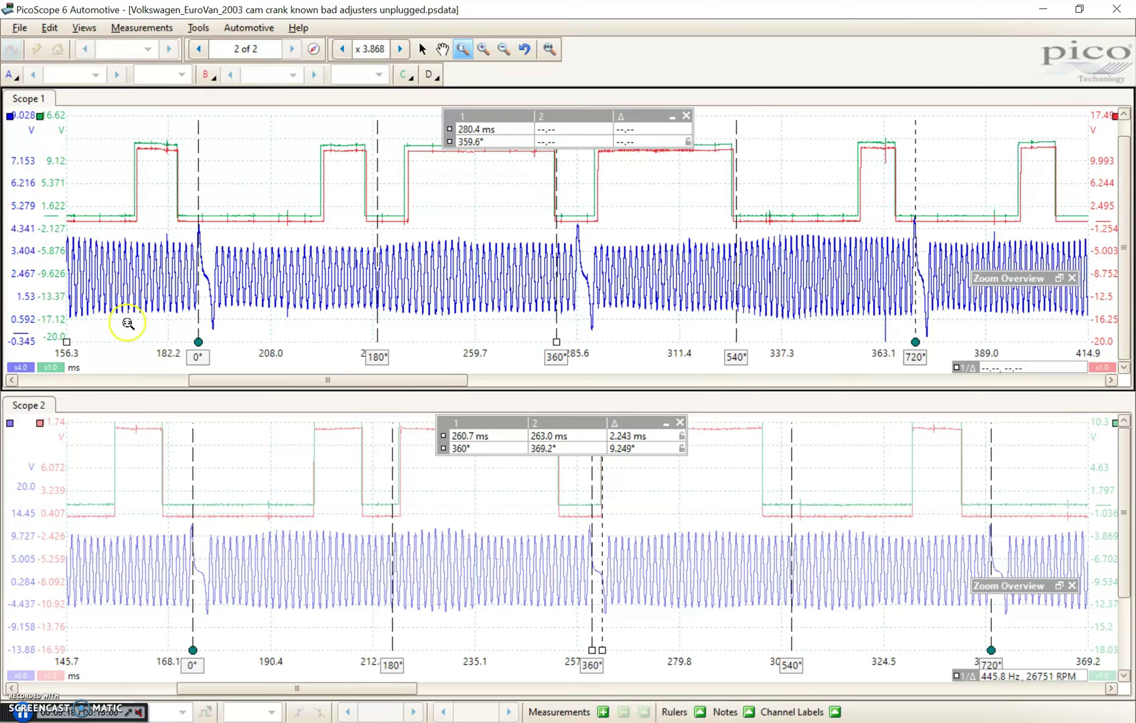
{"action": "left_click_drag", "start_coordinate": [67, 341], "coordinate": [597, 327]}
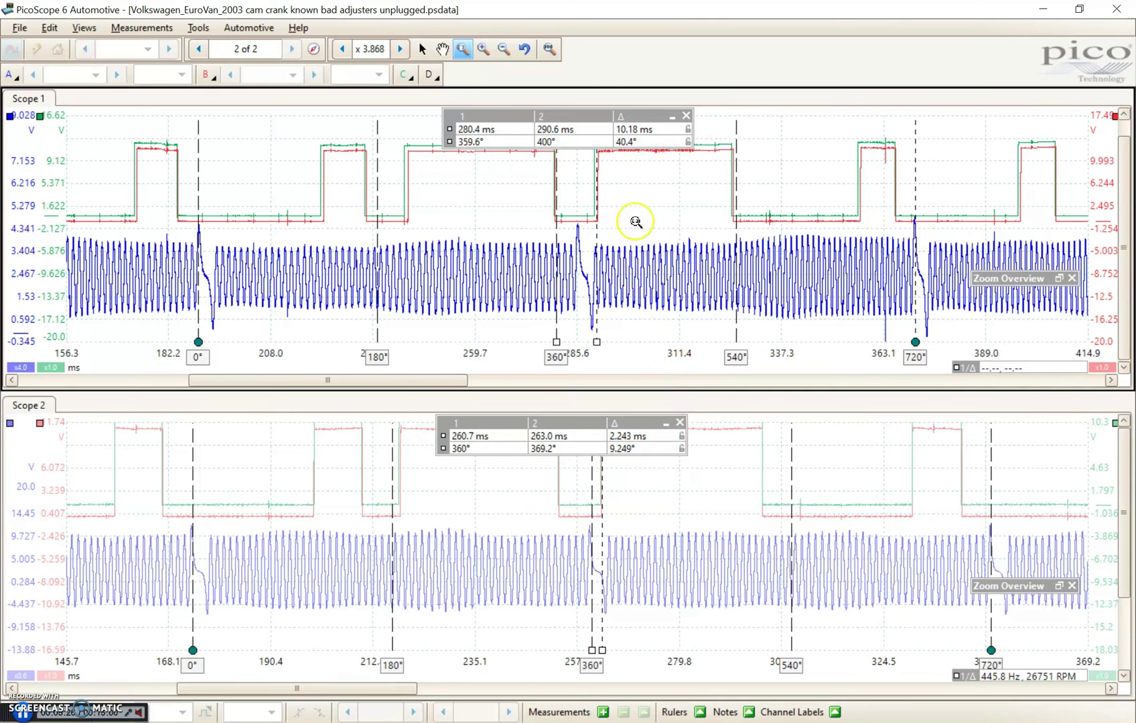
{"action": "left_click", "coordinate": [558, 295]}
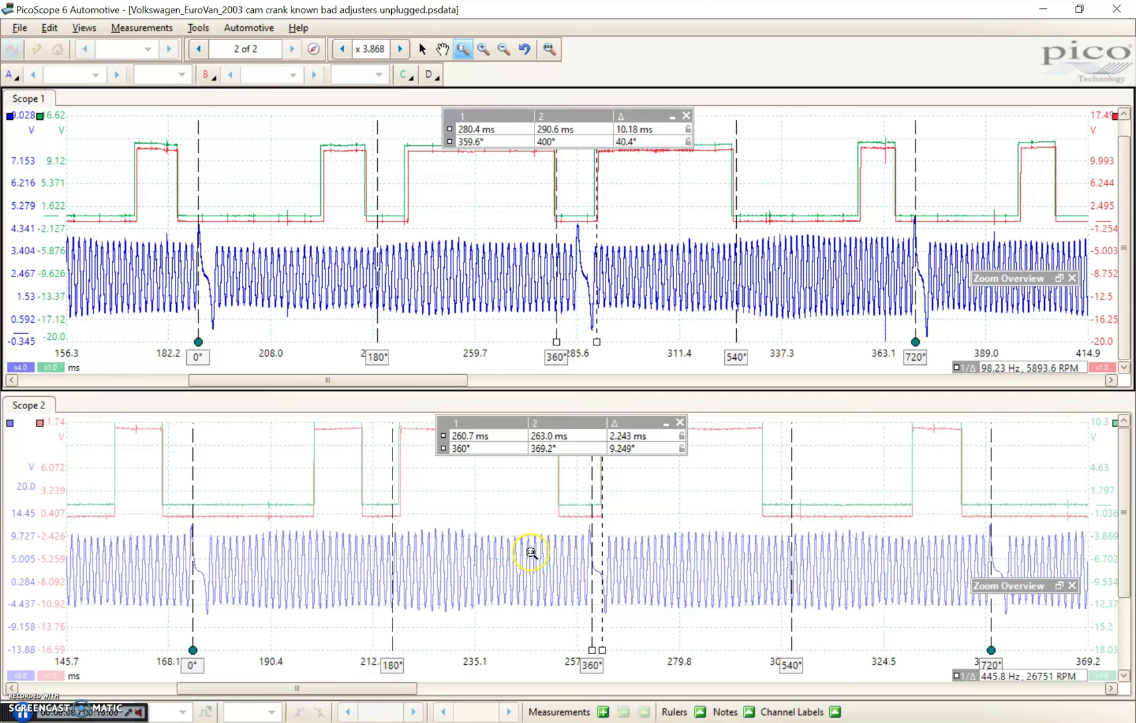
{"action": "left_click", "coordinate": [87, 34]}
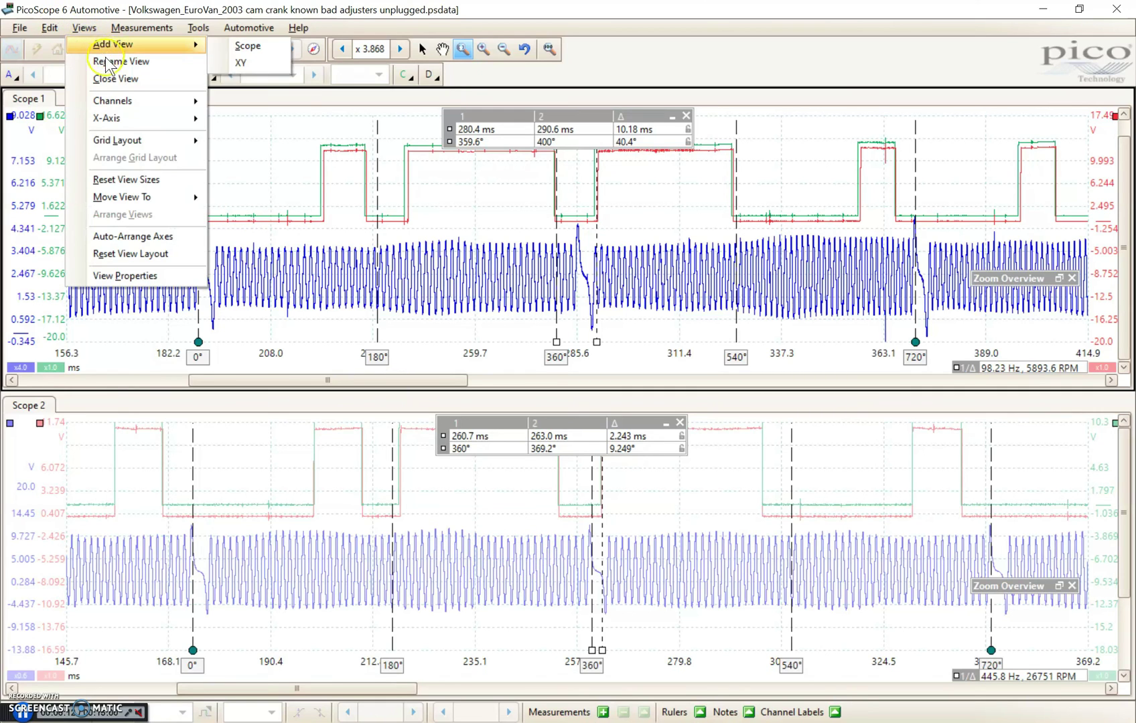
{"action": "mouse_move", "coordinate": [119, 104]}
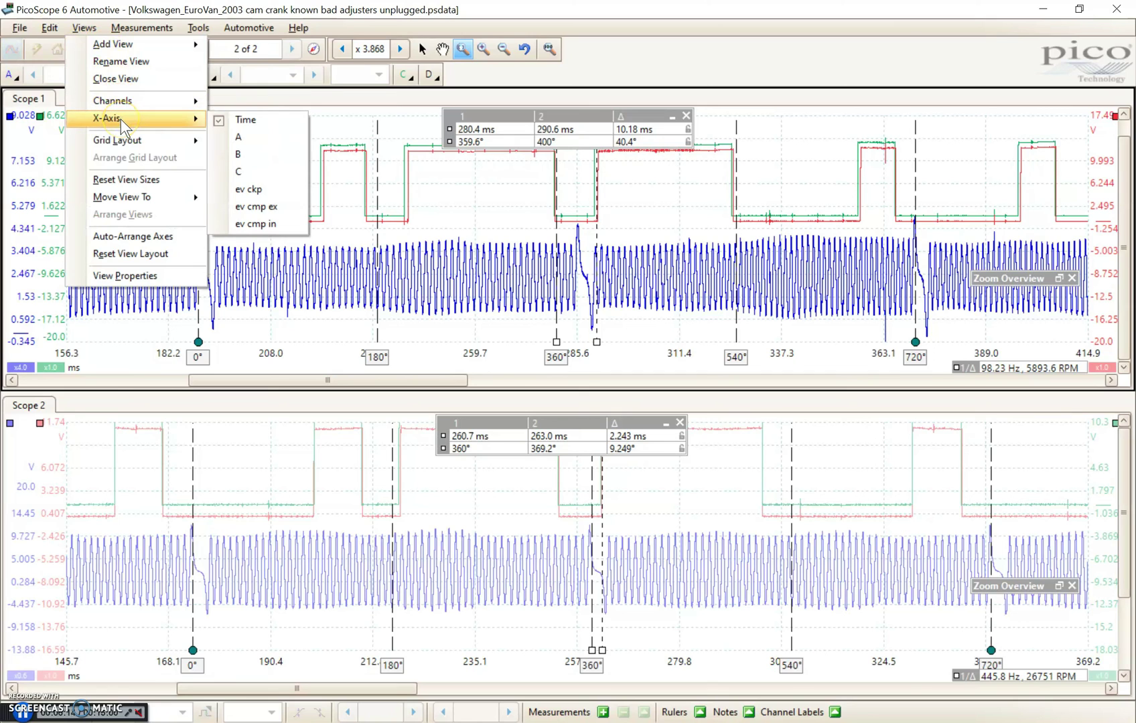
{"action": "mouse_move", "coordinate": [134, 201]}
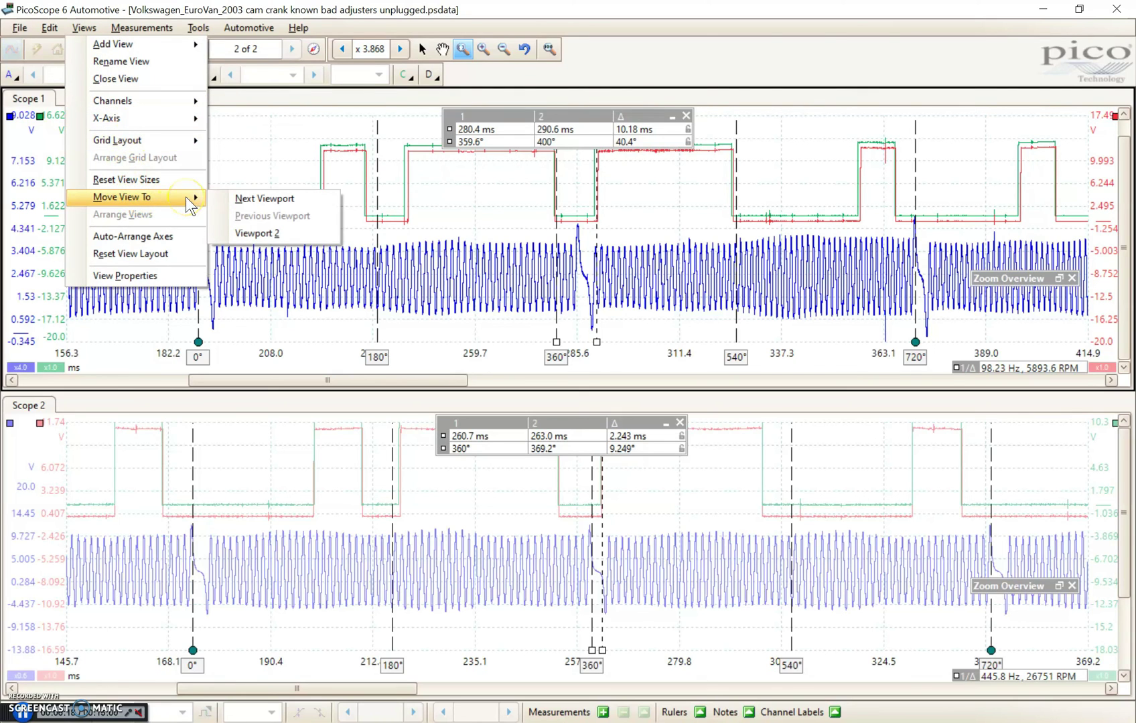
{"action": "left_click", "coordinate": [246, 170]}
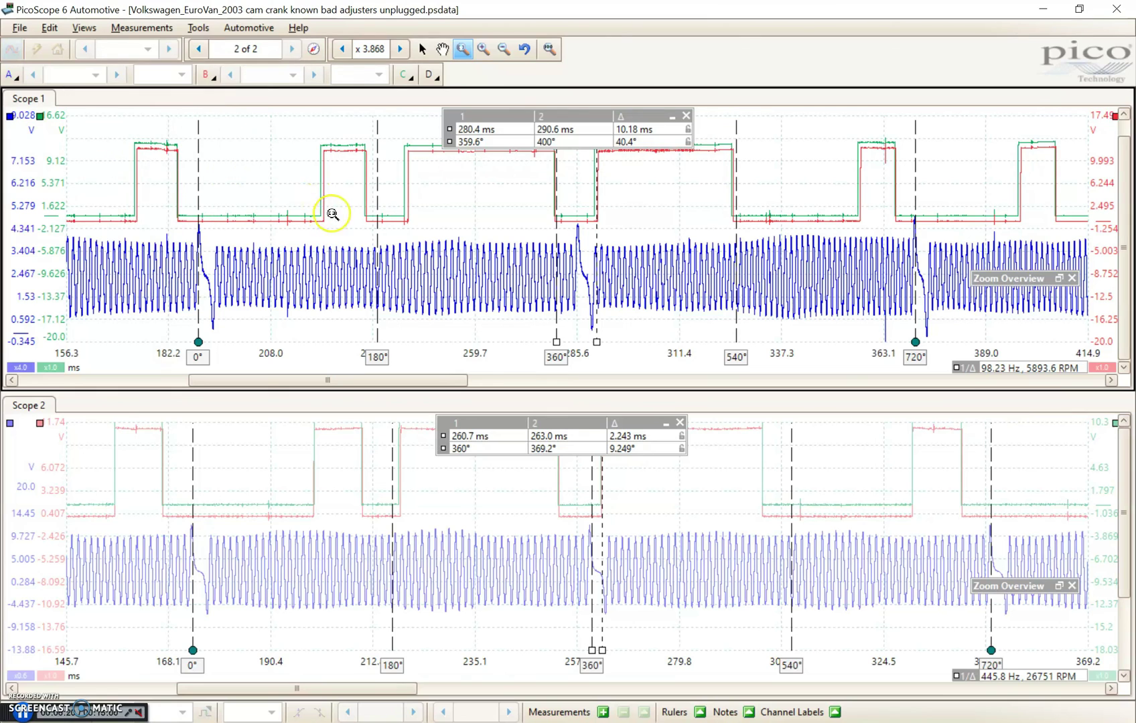